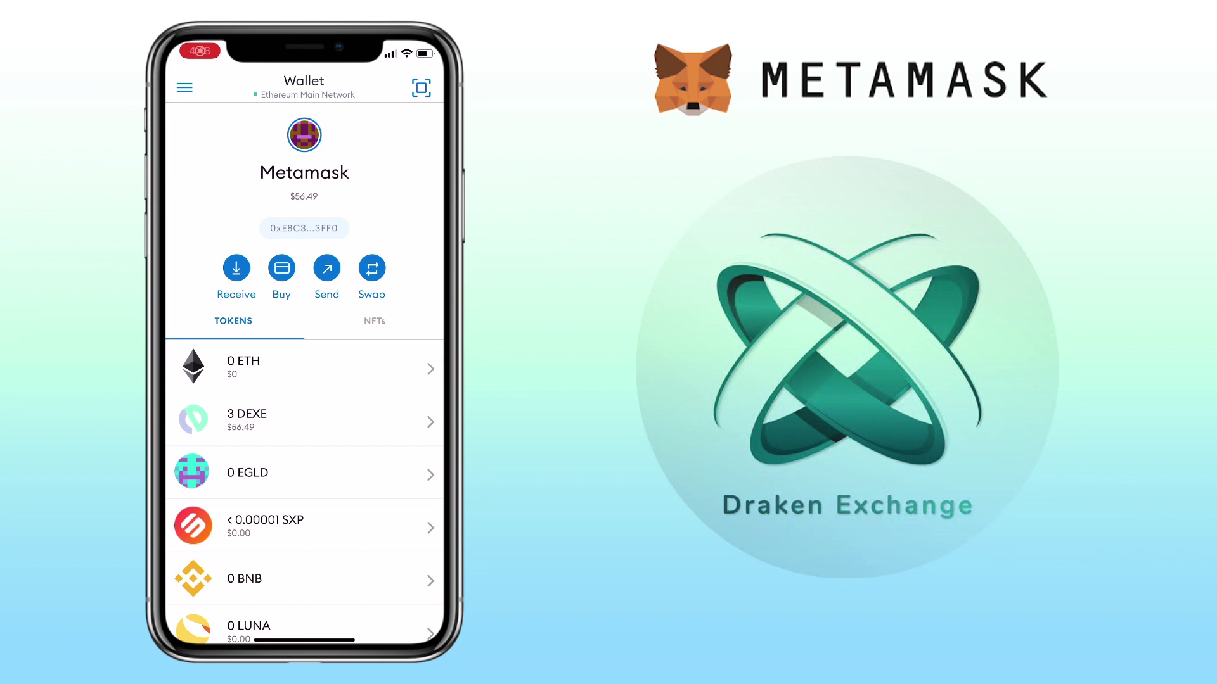
In MetaMask mobile, go to Settings > Networks and choose Add Network for a custom RPC.
{"action": "left_click", "coordinate": [185, 87]}
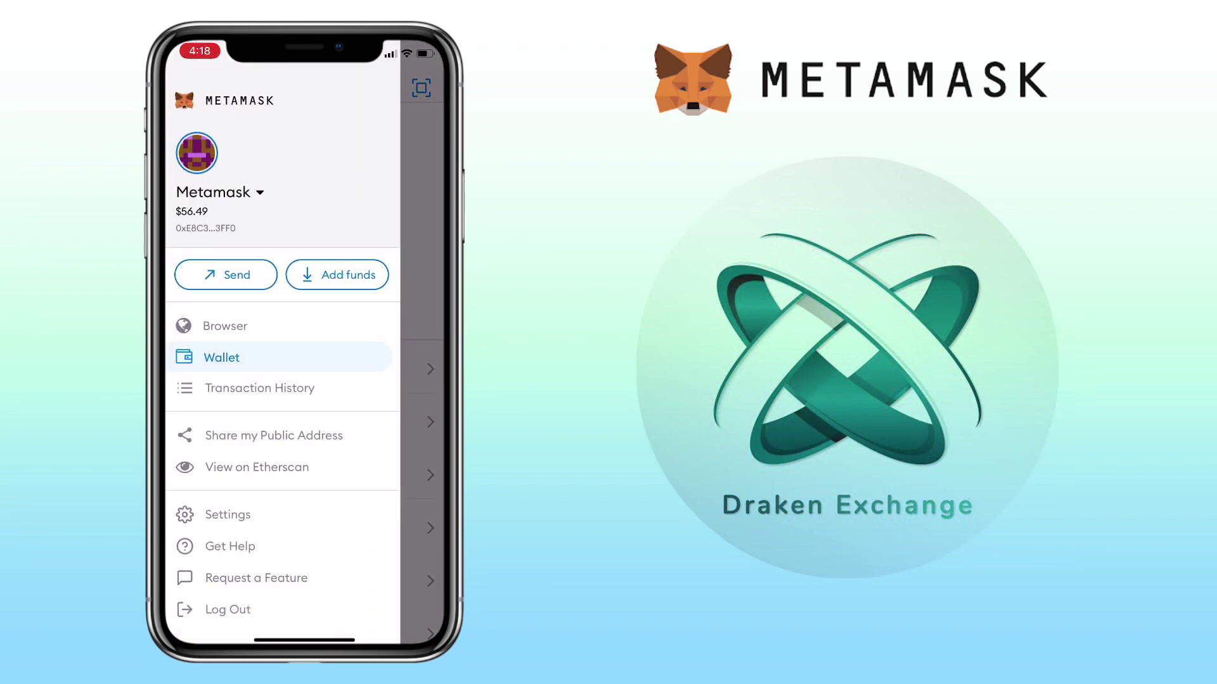
{"action": "left_click", "coordinate": [259, 516]}
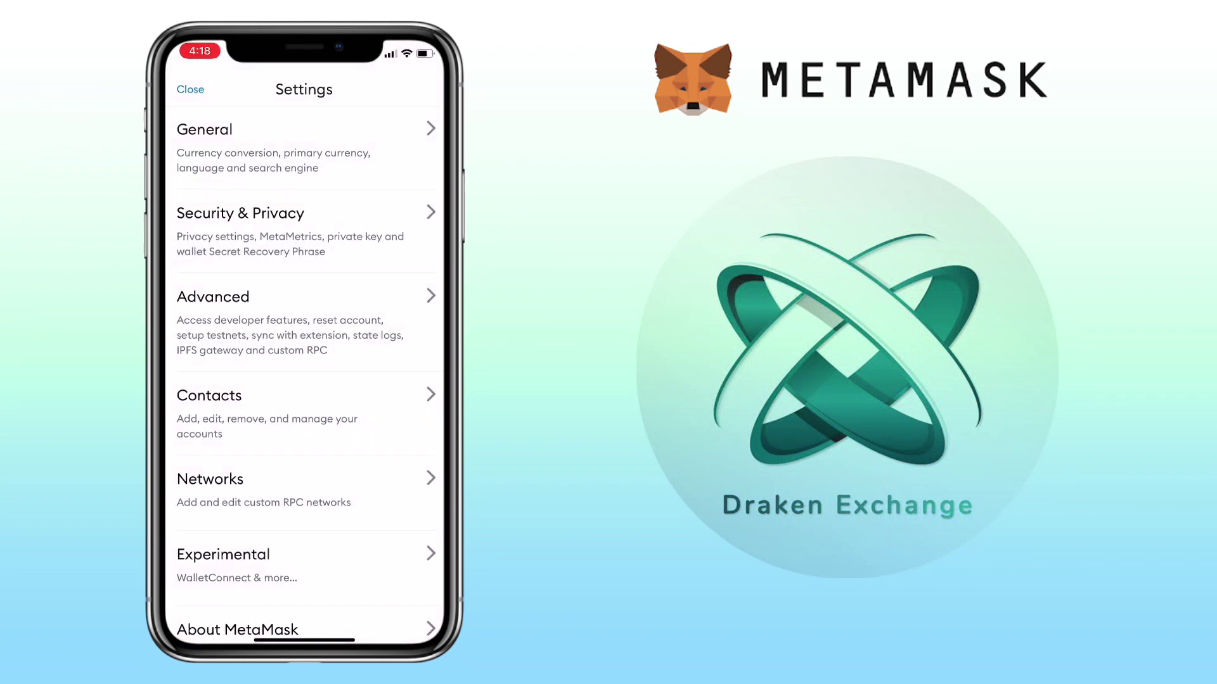
{"action": "left_click", "coordinate": [251, 476]}
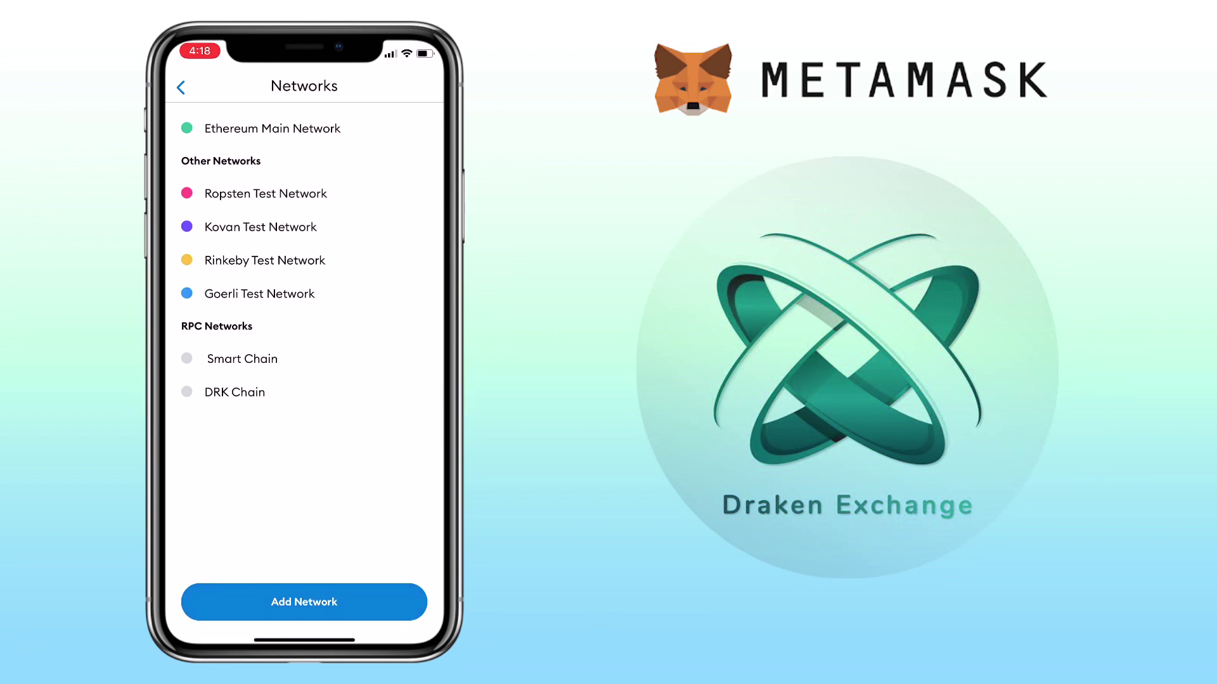
{"action": "left_click", "coordinate": [348, 605]}
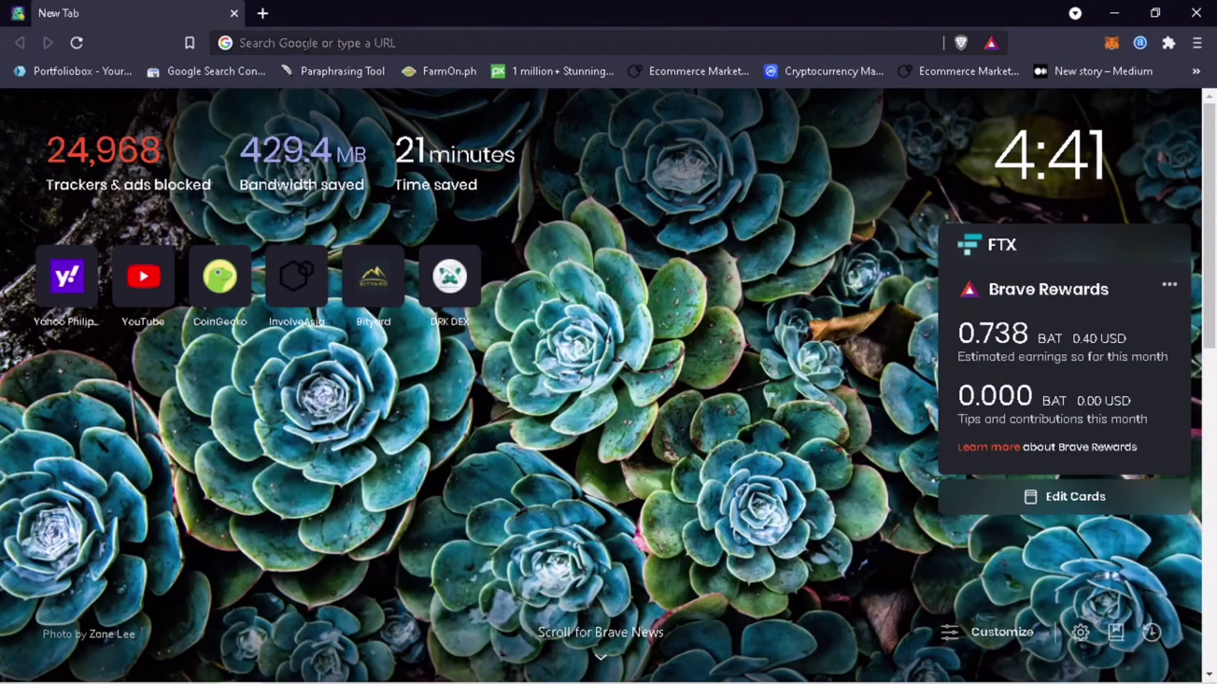
Load the draken.exchange/swap/usdt-trc20/drk page by typing 'draken' in Brave's address bar.
{"action": "left_click", "coordinate": [305, 43]}
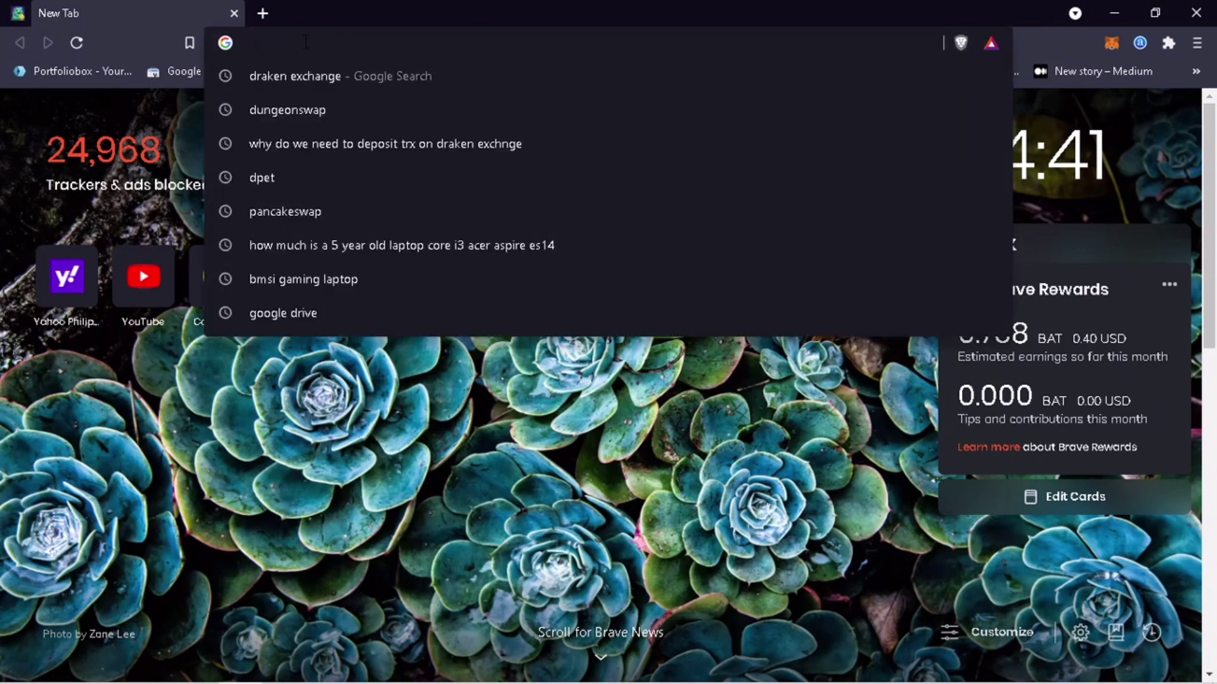
{"action": "type", "text": "drakne"}
{"action": "key", "text": "BackSpace"}
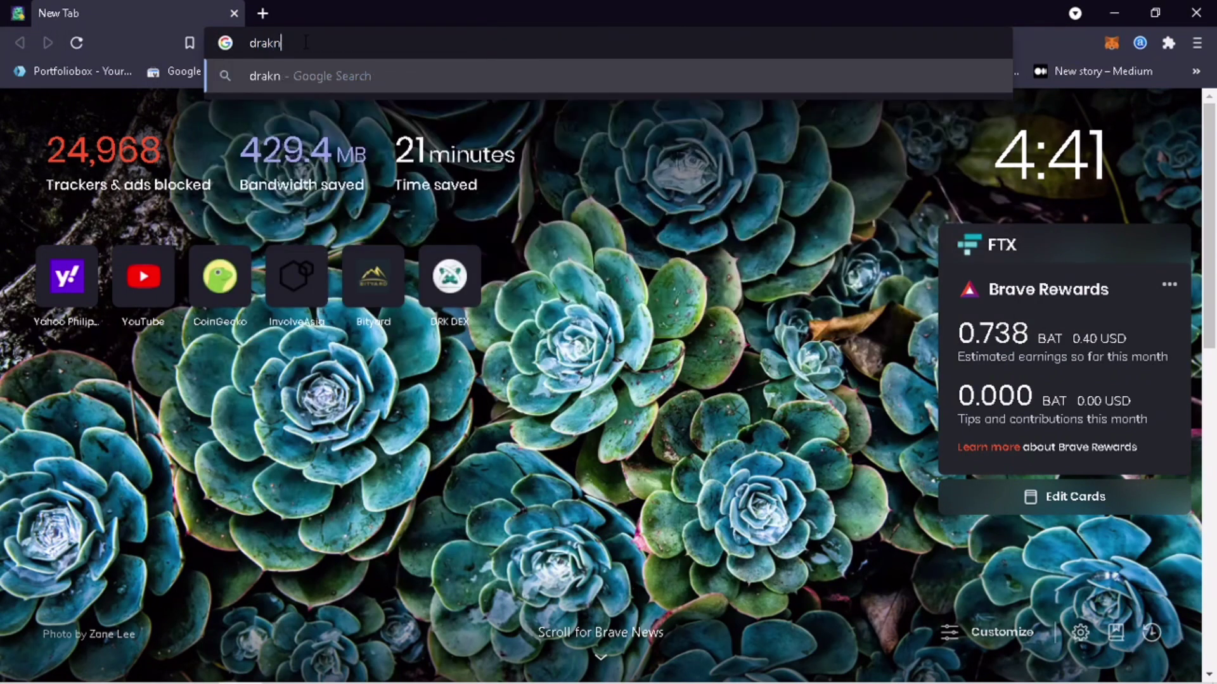
{"action": "key", "text": "BackSpace"}
{"action": "type", "text": "en.exchange/swap/usdt-trc20/drk"}
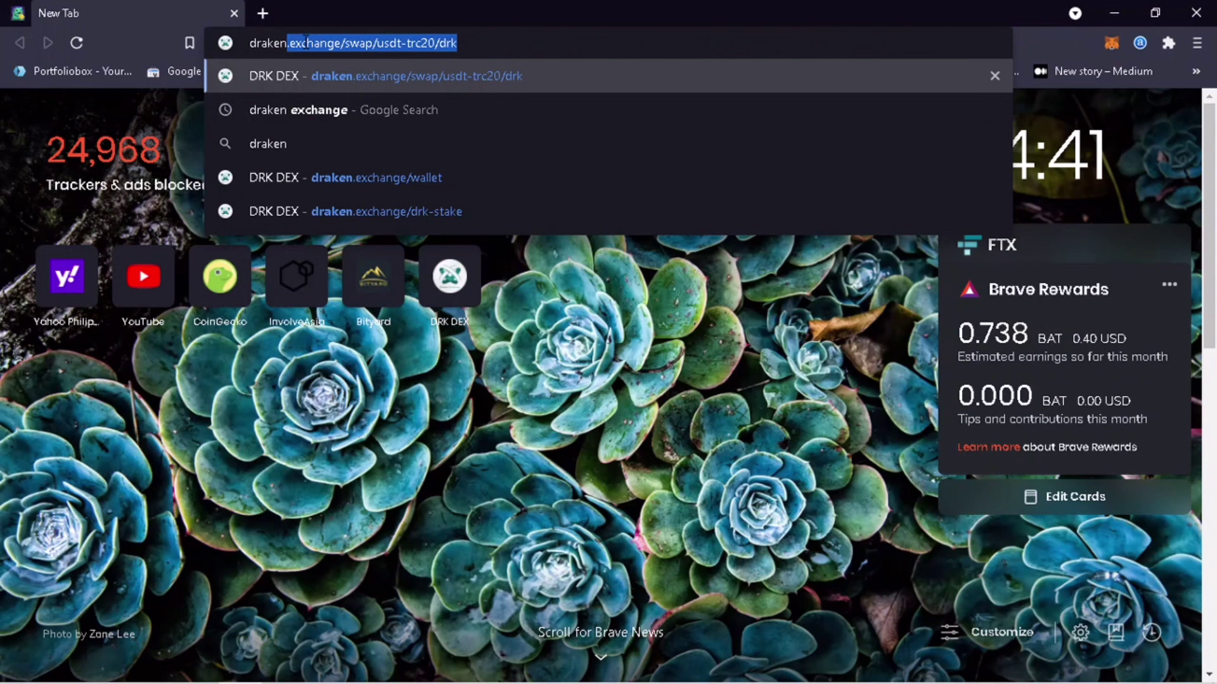
{"action": "key", "text": "Return"}
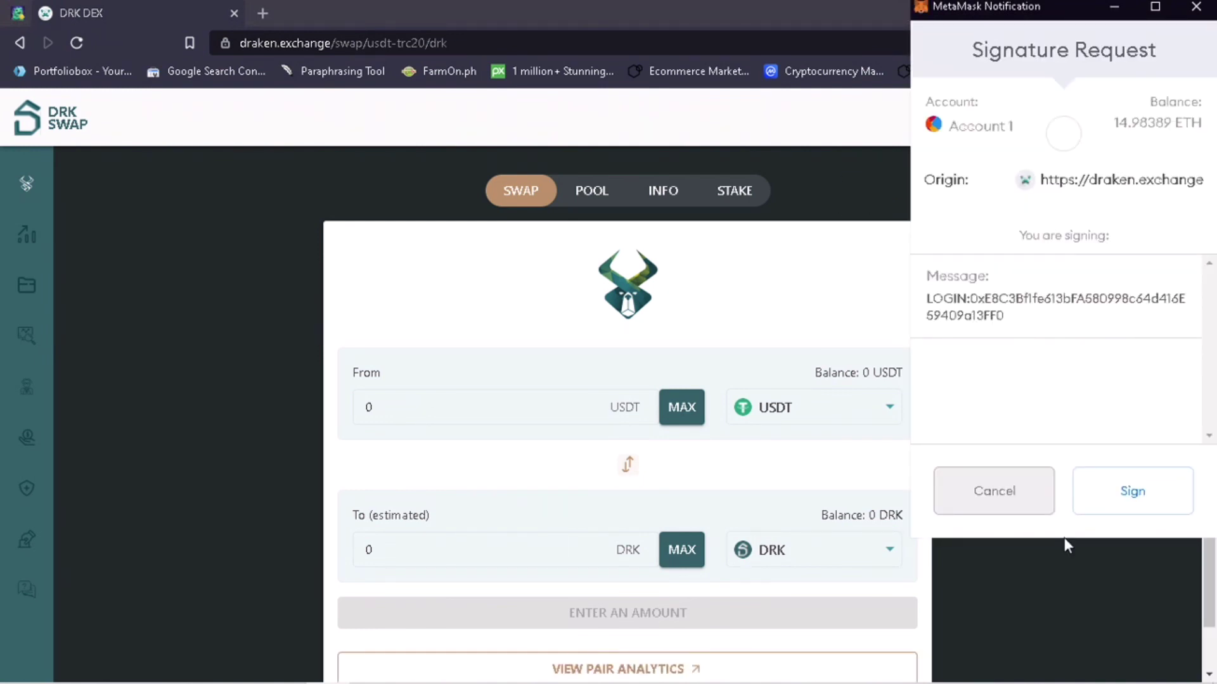
Sign the Draken Exchange login request in MetaMask and keep DRK Mainnet as the active network.
{"action": "left_click", "coordinate": [1133, 492]}
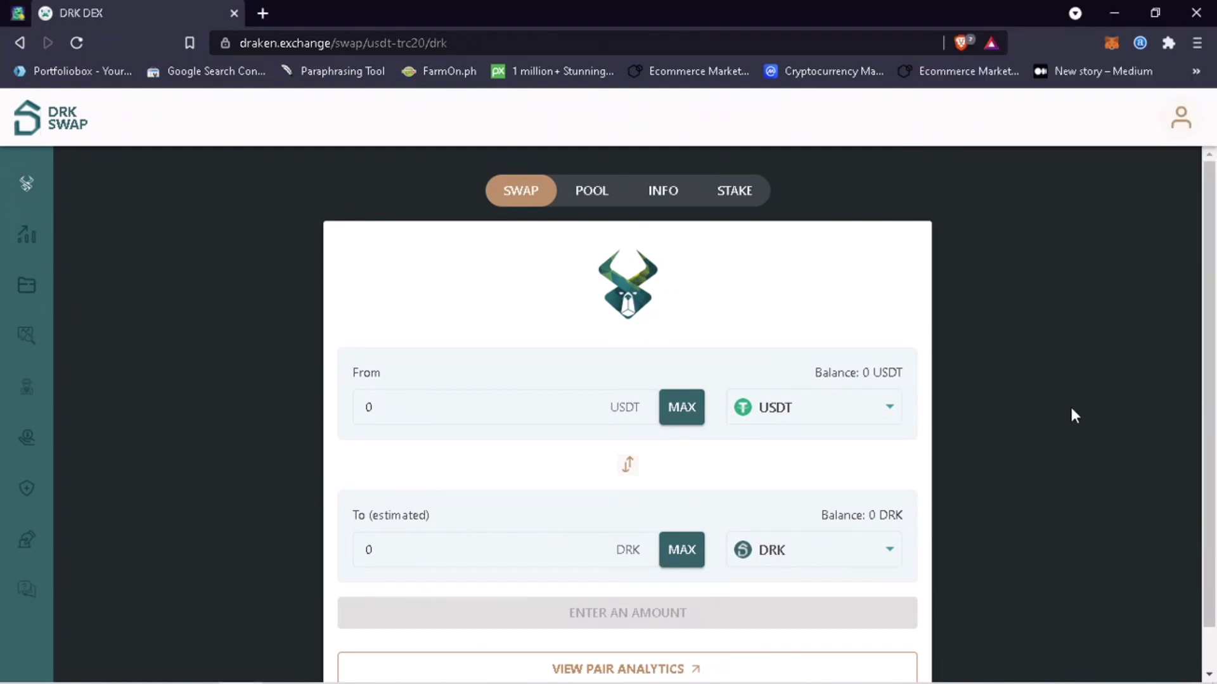
{"action": "left_click", "coordinate": [1110, 42]}
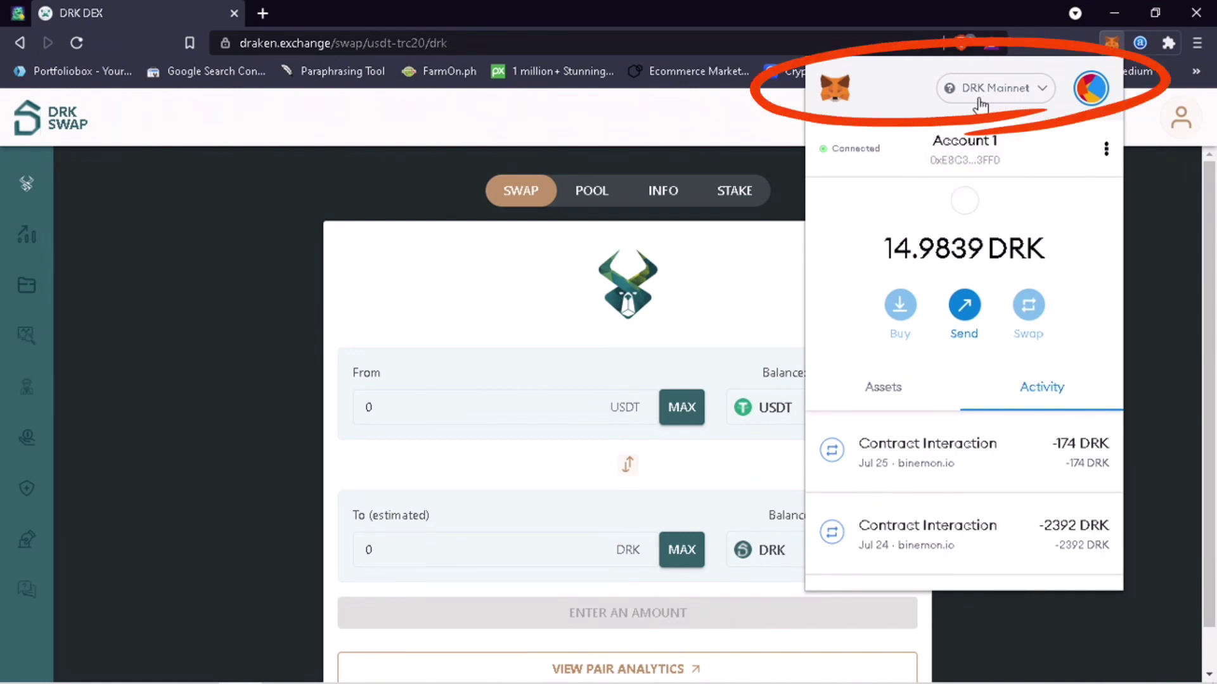
{"action": "left_click", "coordinate": [1014, 98]}
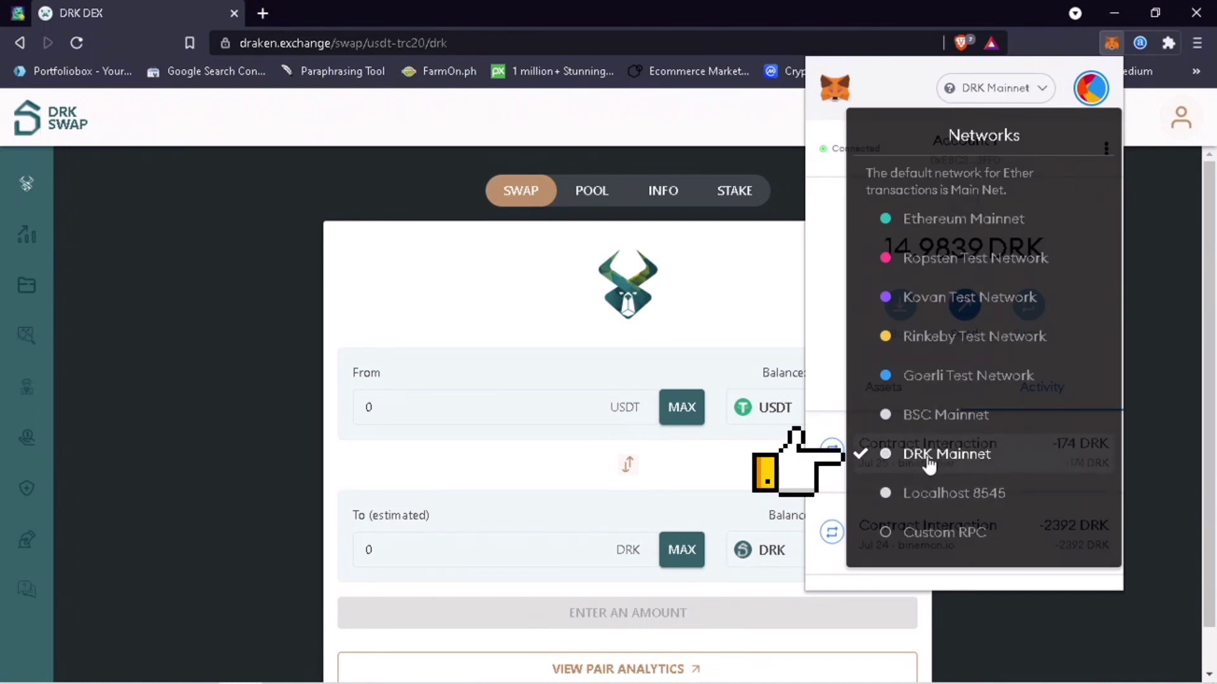
{"action": "left_click", "coordinate": [1148, 252]}
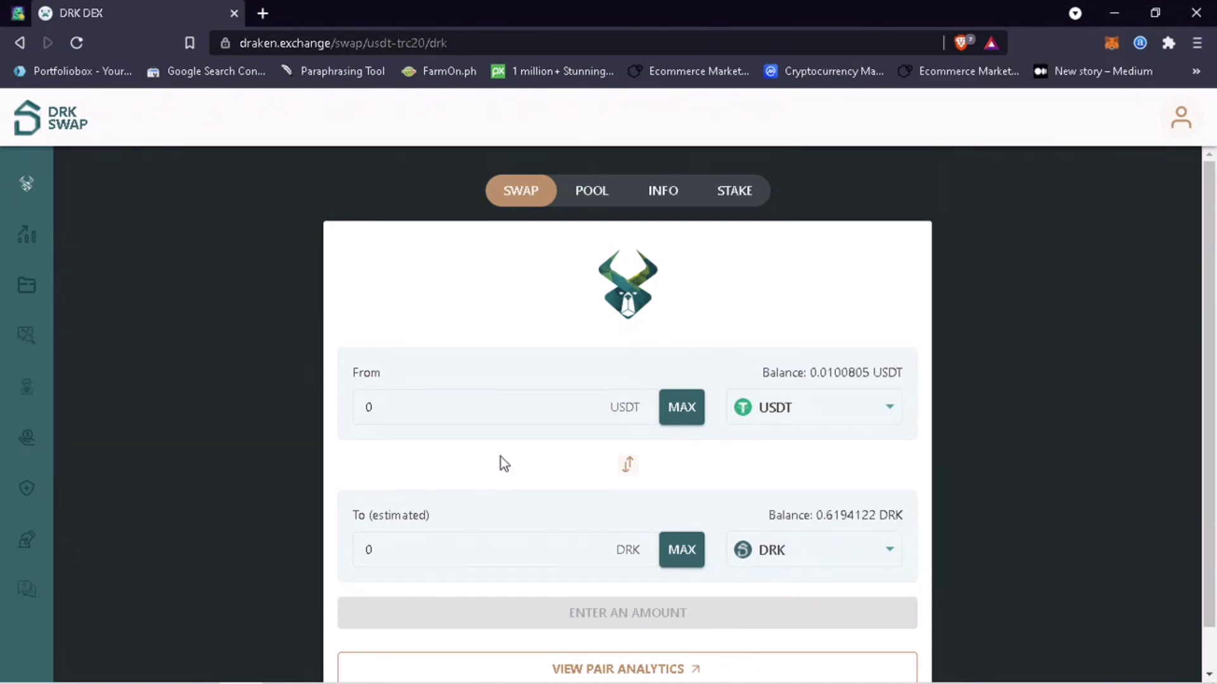
Check the DRK Wallet balances, view the swap's From token list, then return to the wallet page.
{"action": "left_click_drag", "start_coordinate": [240, 43], "coordinate": [331, 48]}
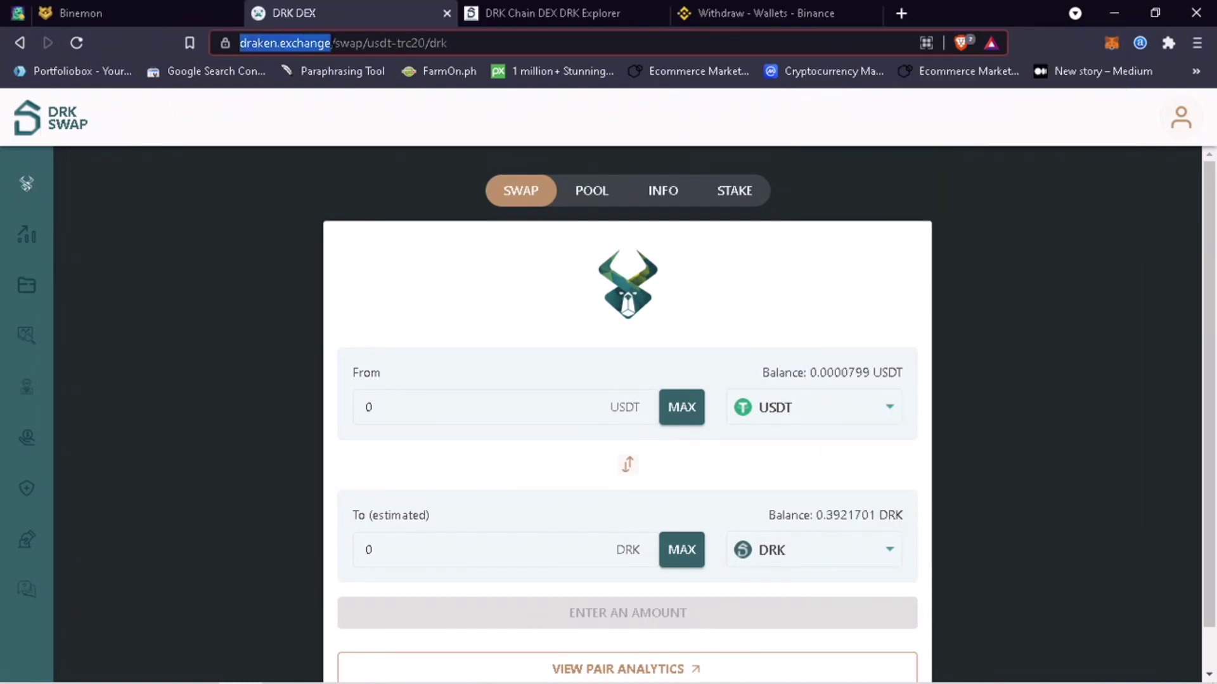
{"action": "left_click", "coordinate": [27, 288]}
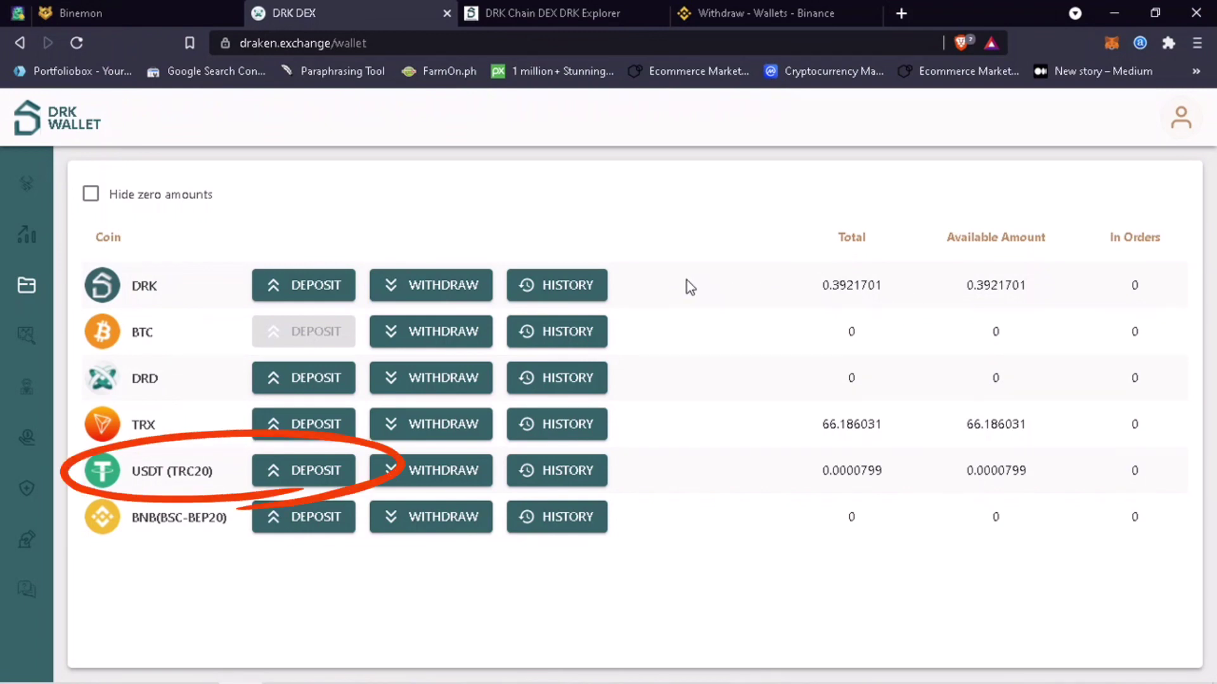
{"action": "left_click", "coordinate": [31, 185]}
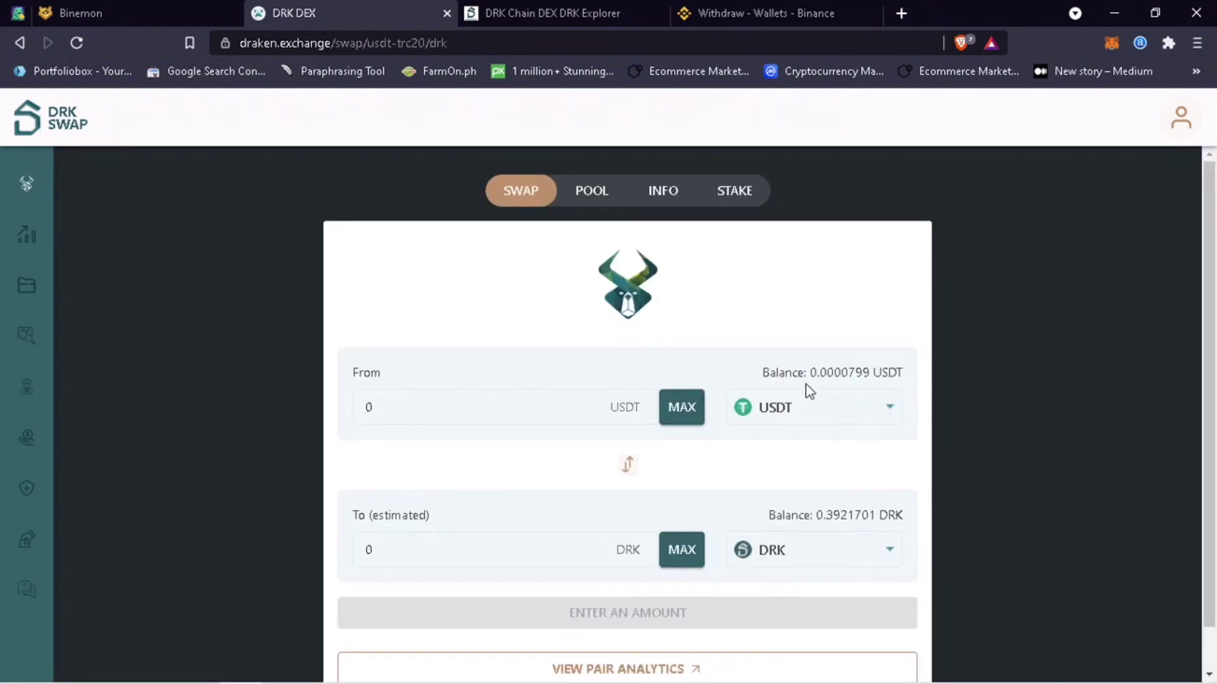
{"action": "left_click", "coordinate": [811, 423]}
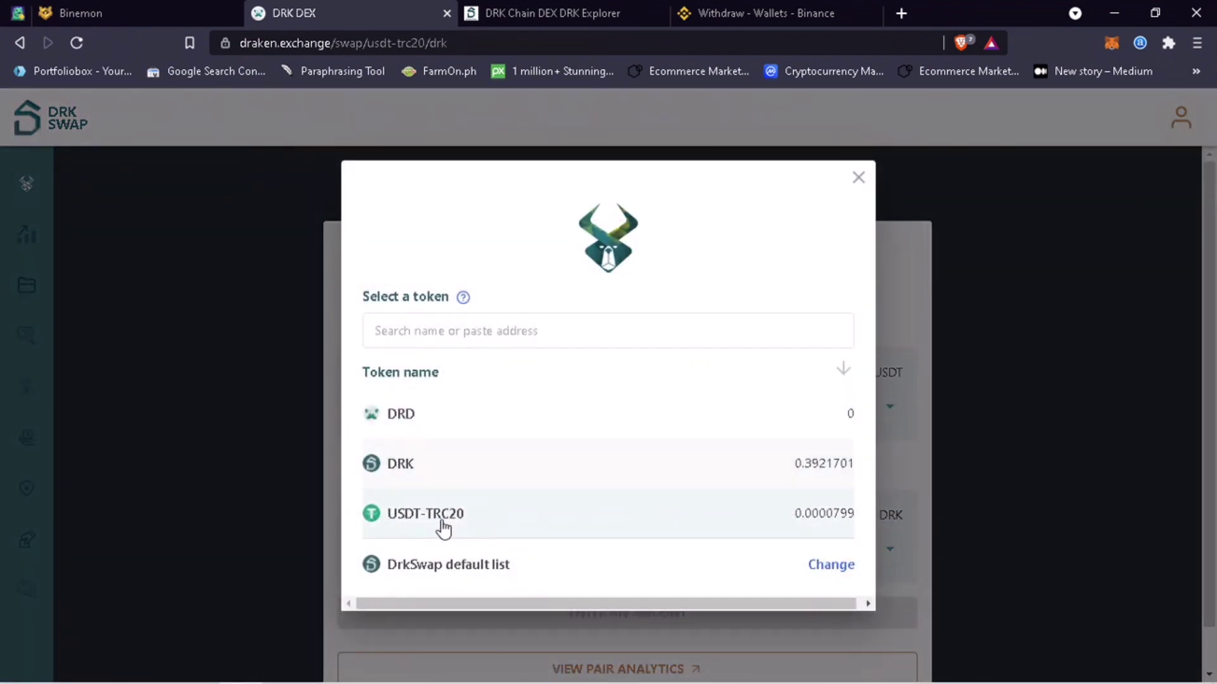
{"action": "left_click", "coordinate": [26, 285]}
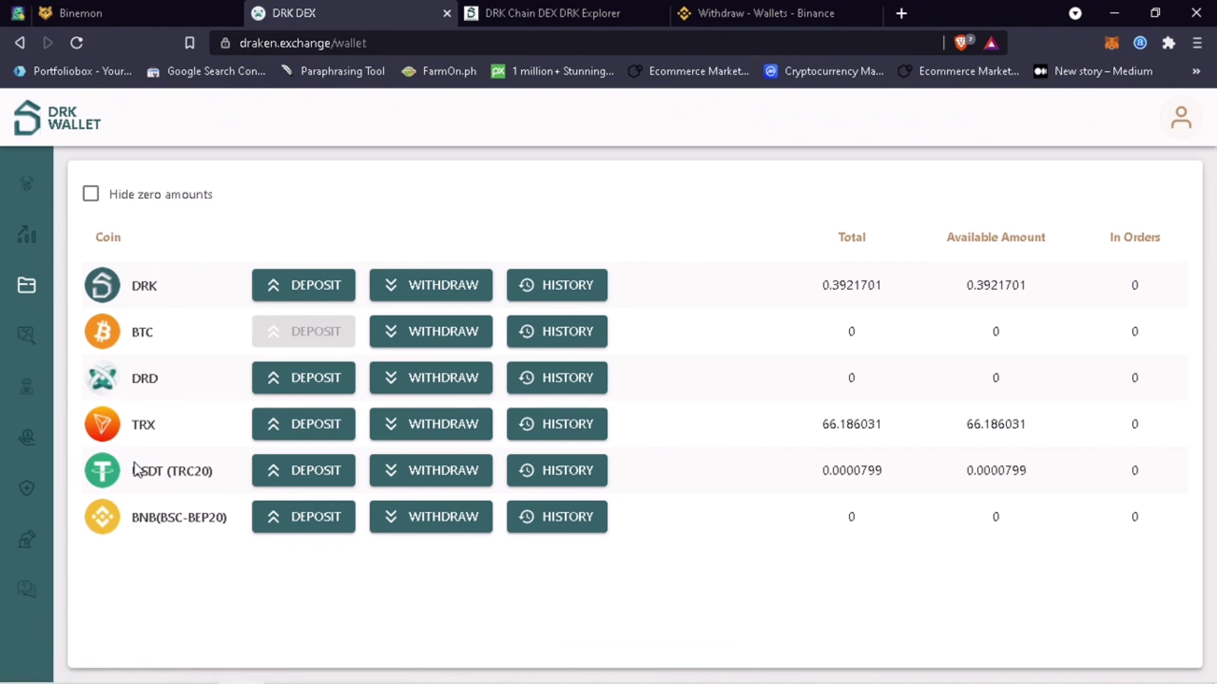
Copy the USDT (TRC20) deposit address from its DEPOSIT dialog and switch to Binance's withdrawal page.
{"action": "left_click", "coordinate": [287, 482]}
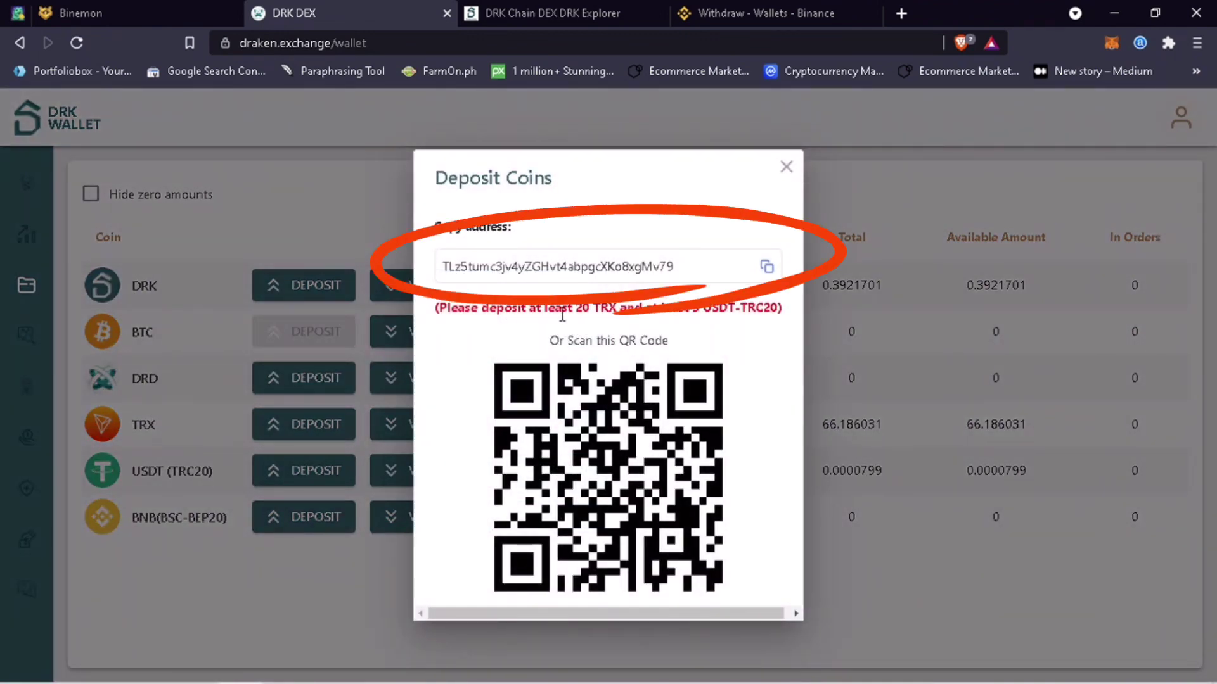
{"action": "left_click_drag", "start_coordinate": [619, 308], "coordinate": [439, 307]}
{"action": "key", "text": "ctrl+c"}
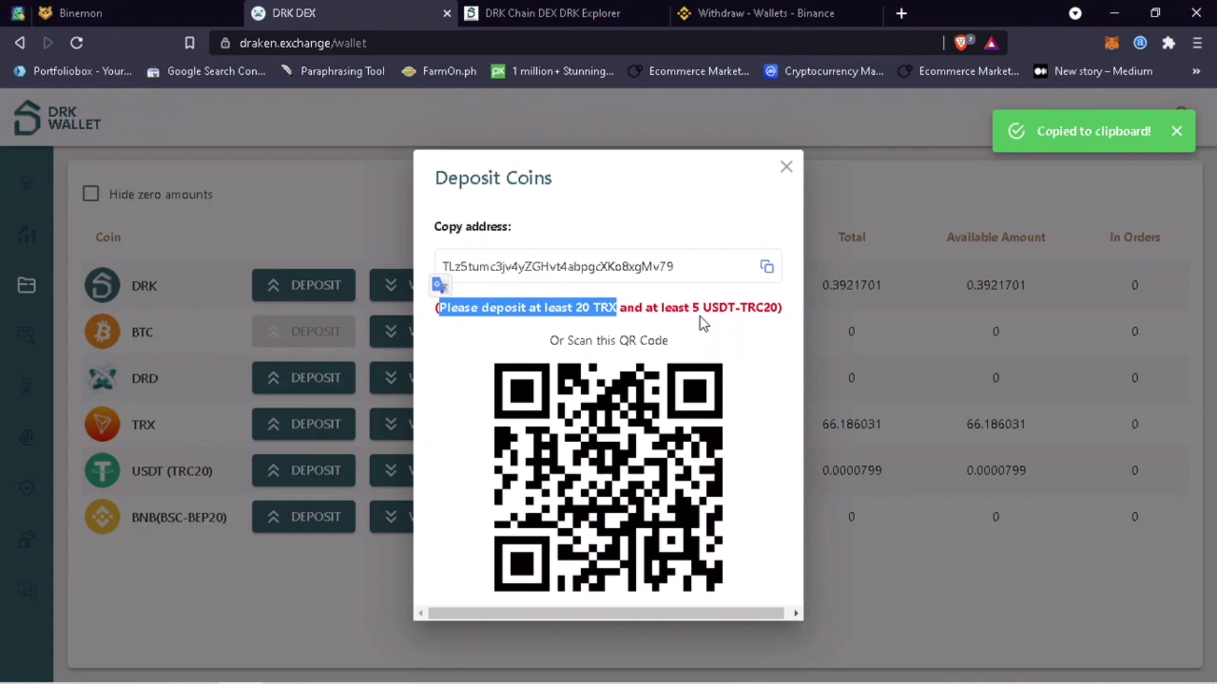
{"action": "left_click", "coordinate": [767, 266]}
{"action": "left_click", "coordinate": [715, 7]}
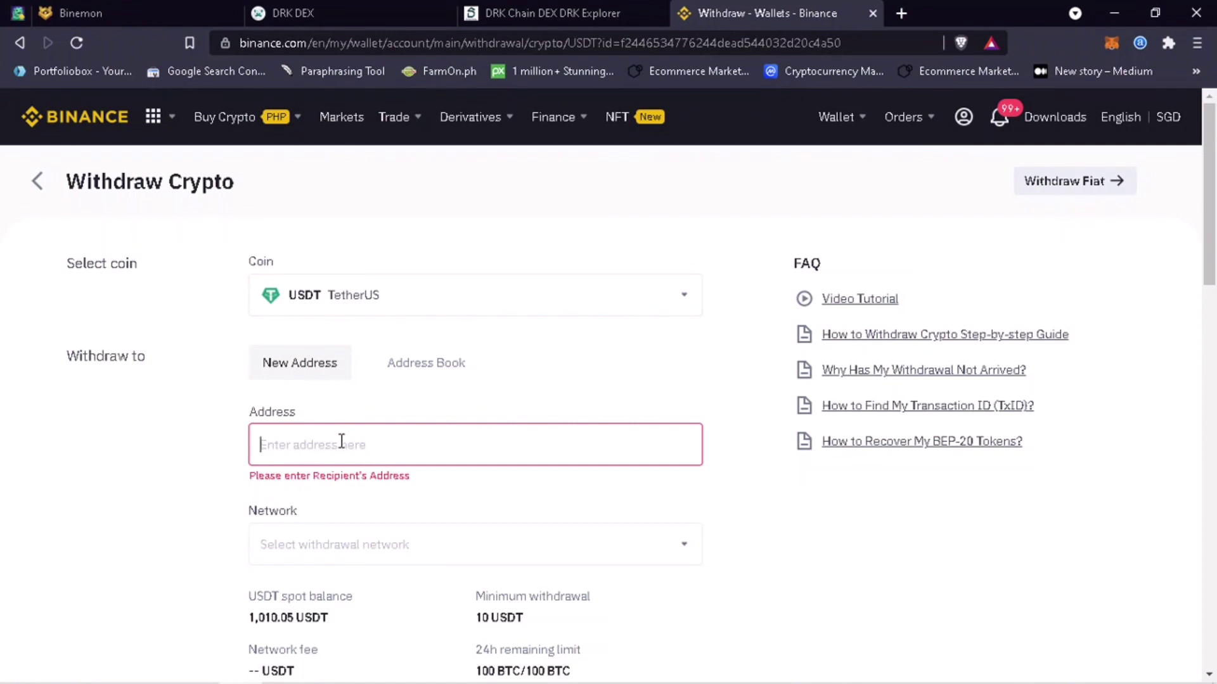
Paste the TRC20 deposit address, withdraw the MAX USDT amount with 1 USDT fee, and submit.
{"action": "key", "text": "ctrl+v"}
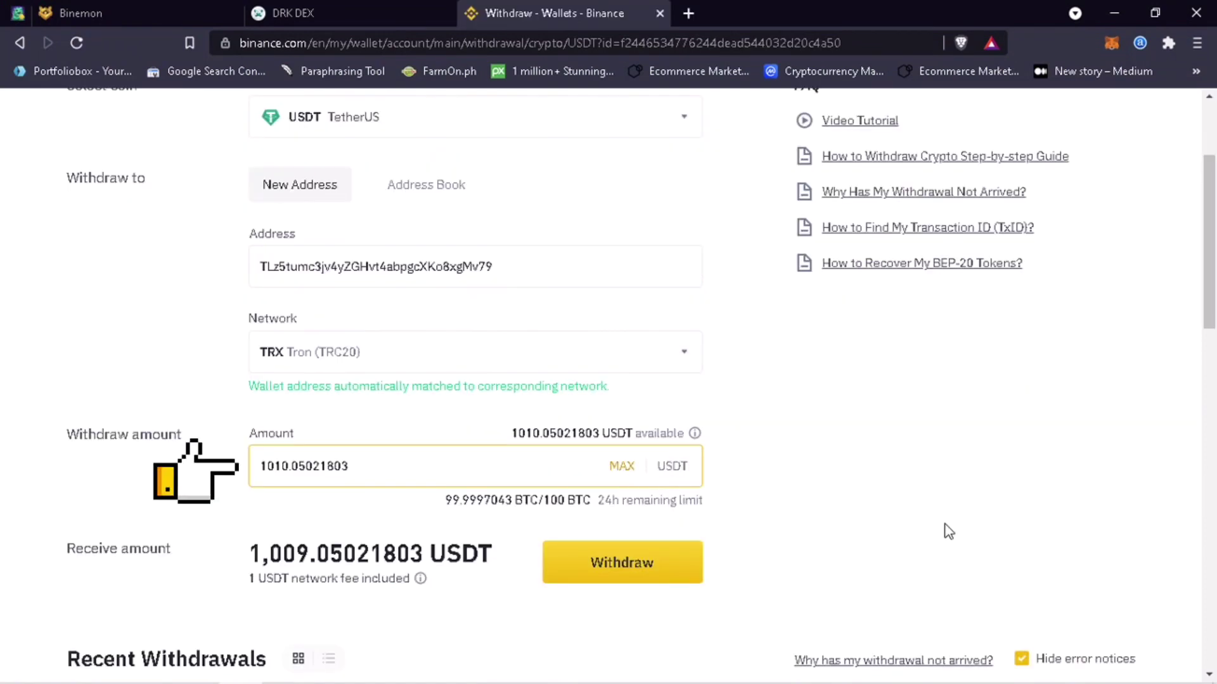
{"action": "scroll", "coordinate": [947, 548], "scroll_direction": "down", "scroll_amount": 1}
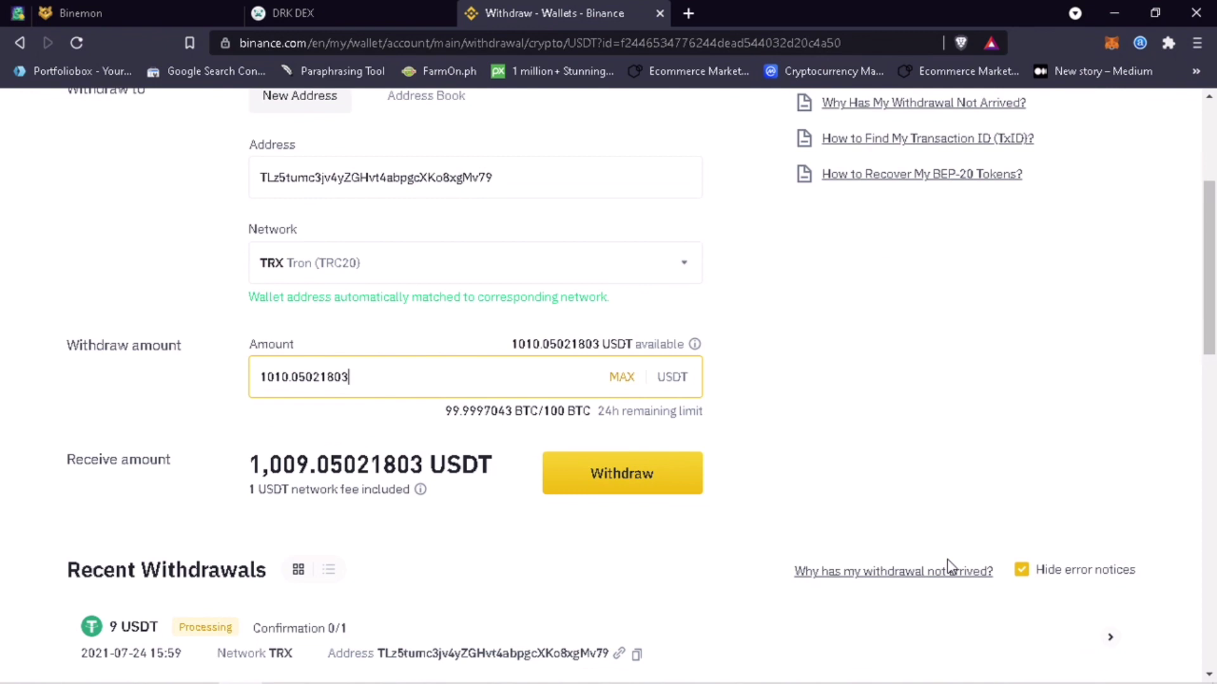
{"action": "left_click_drag", "start_coordinate": [249, 489], "coordinate": [295, 491]}
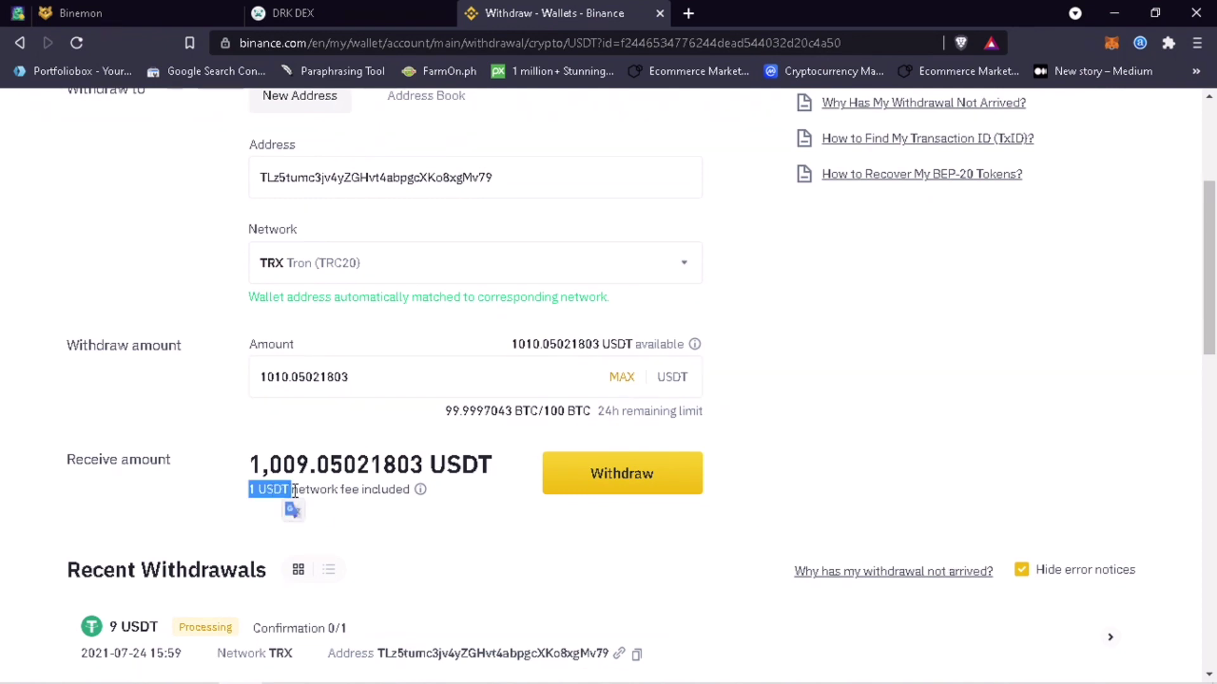
{"action": "left_click", "coordinate": [621, 477]}
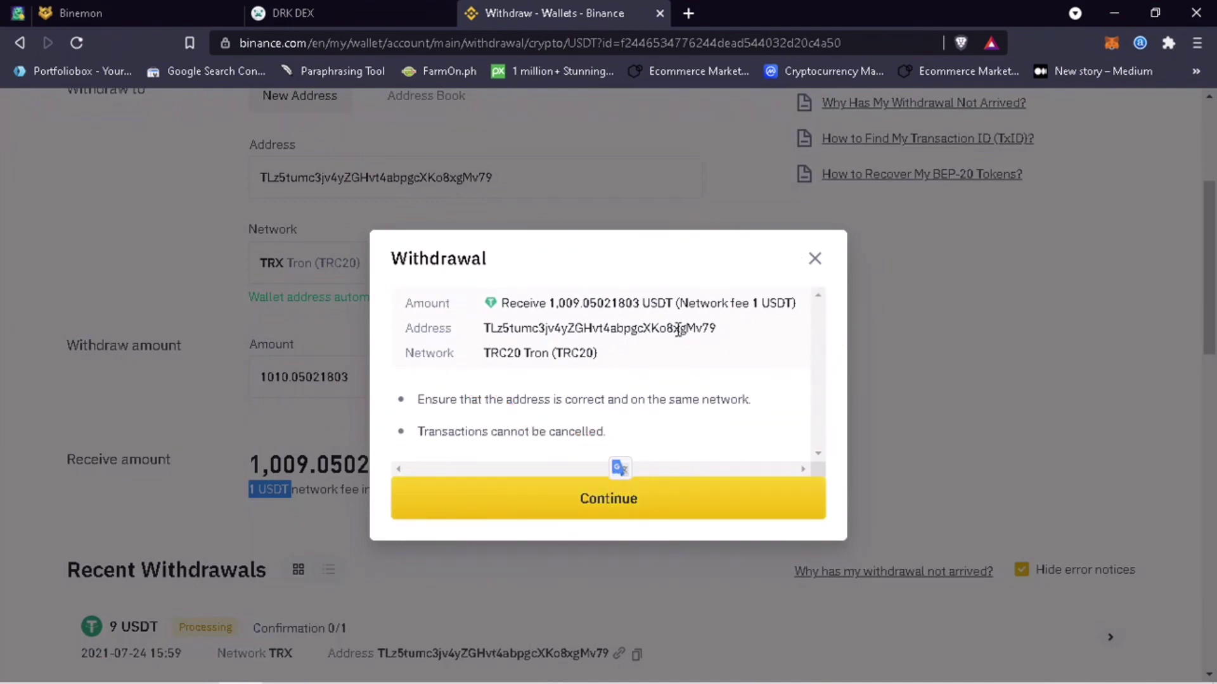
Proceed with the 1,009.05021803 USDT withdrawal and request the e-mail verification code.
{"action": "left_click", "coordinate": [649, 498]}
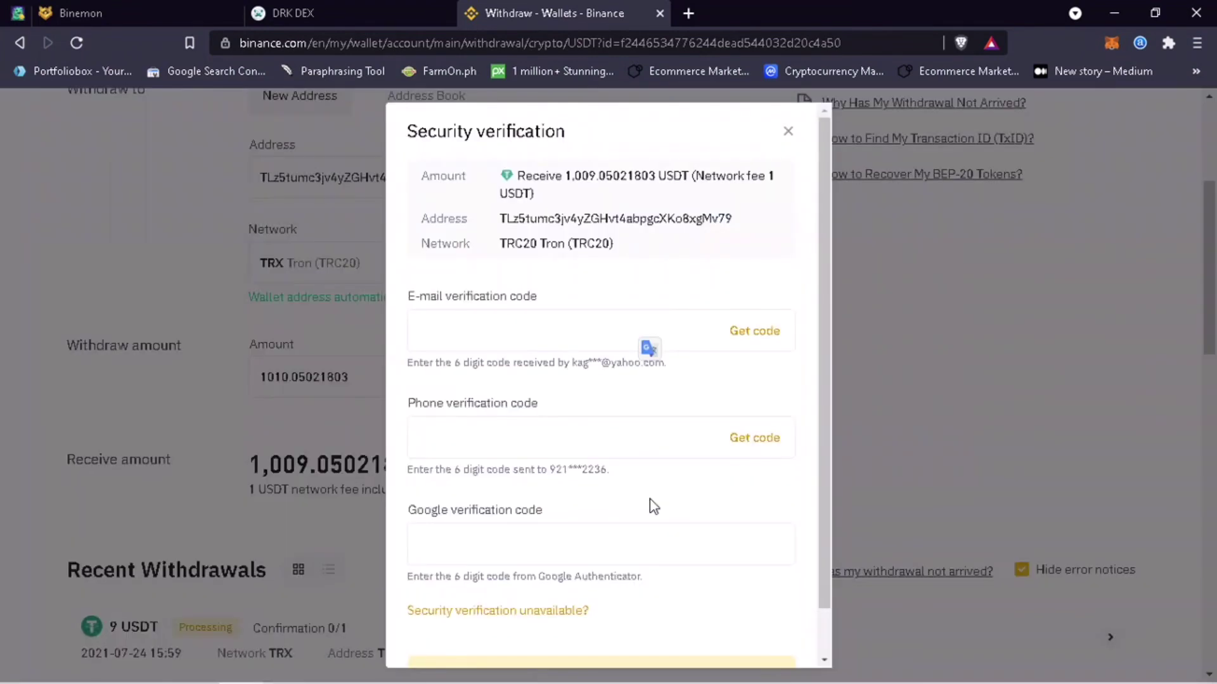
{"action": "left_click", "coordinate": [753, 330]}
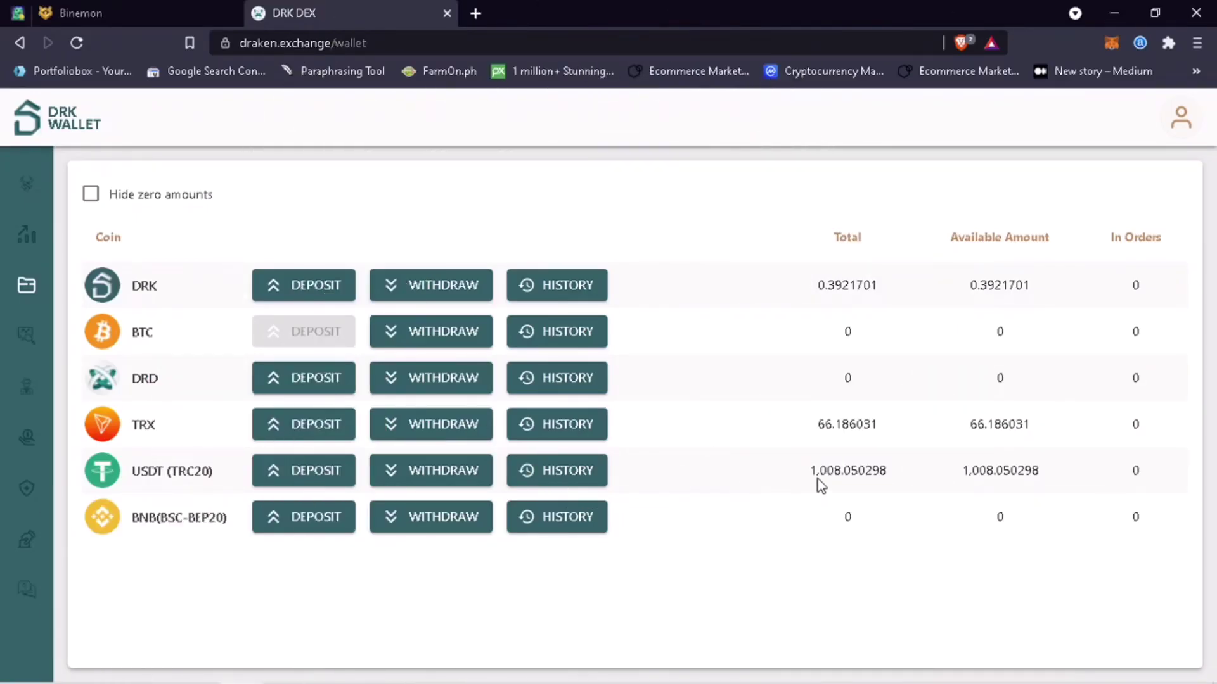
Check the 1,008.050218 USDT-TRC20 deposit in the coin history, then go to the DRK Swap page.
{"action": "left_click_drag", "start_coordinate": [812, 472], "coordinate": [1043, 469]}
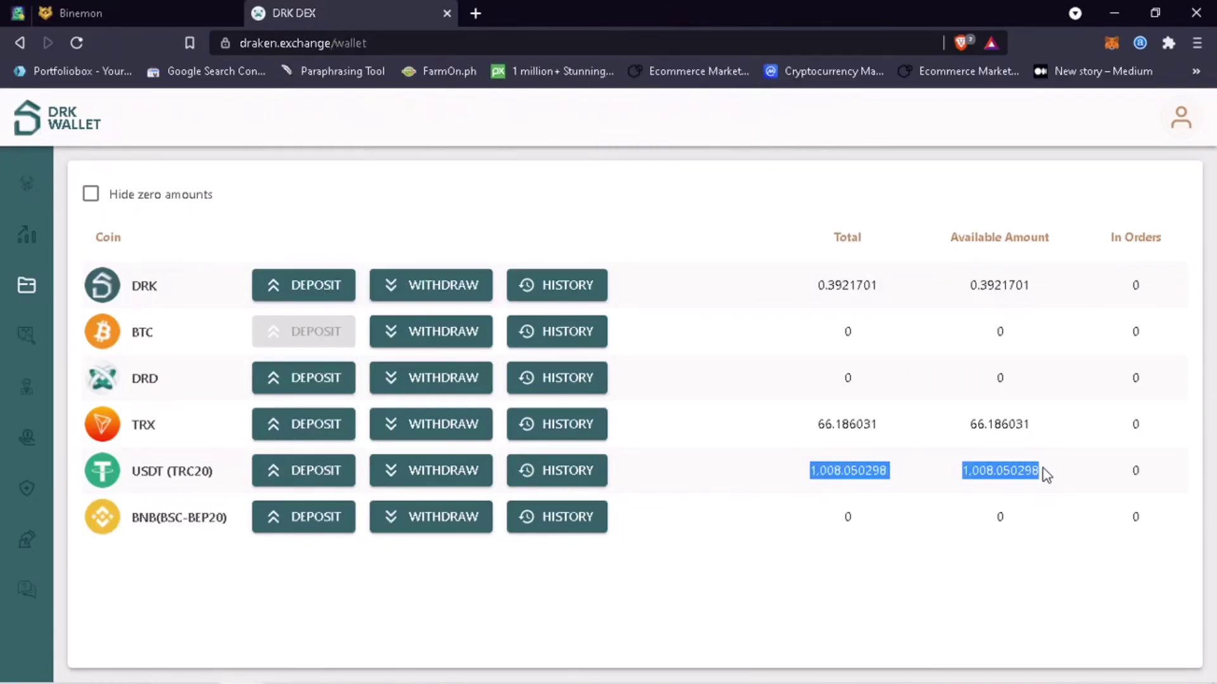
{"action": "left_click", "coordinate": [561, 472]}
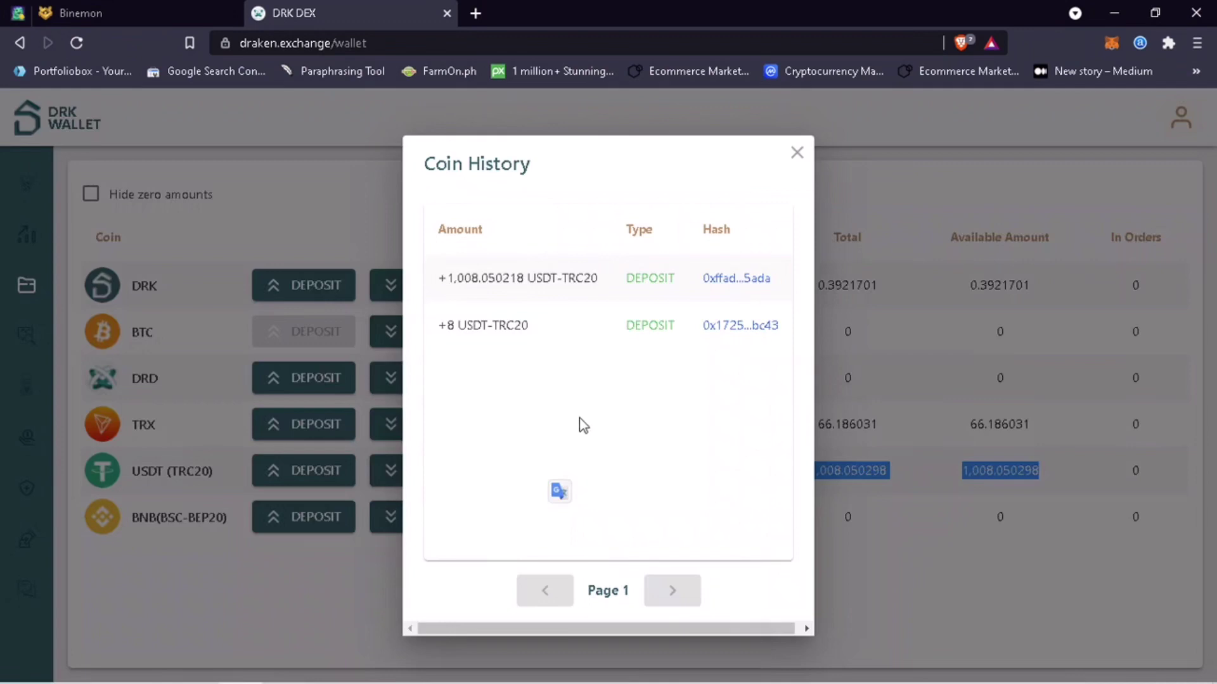
{"action": "left_click_drag", "start_coordinate": [448, 278], "coordinate": [594, 277]}
{"action": "left_click", "coordinate": [193, 269]}
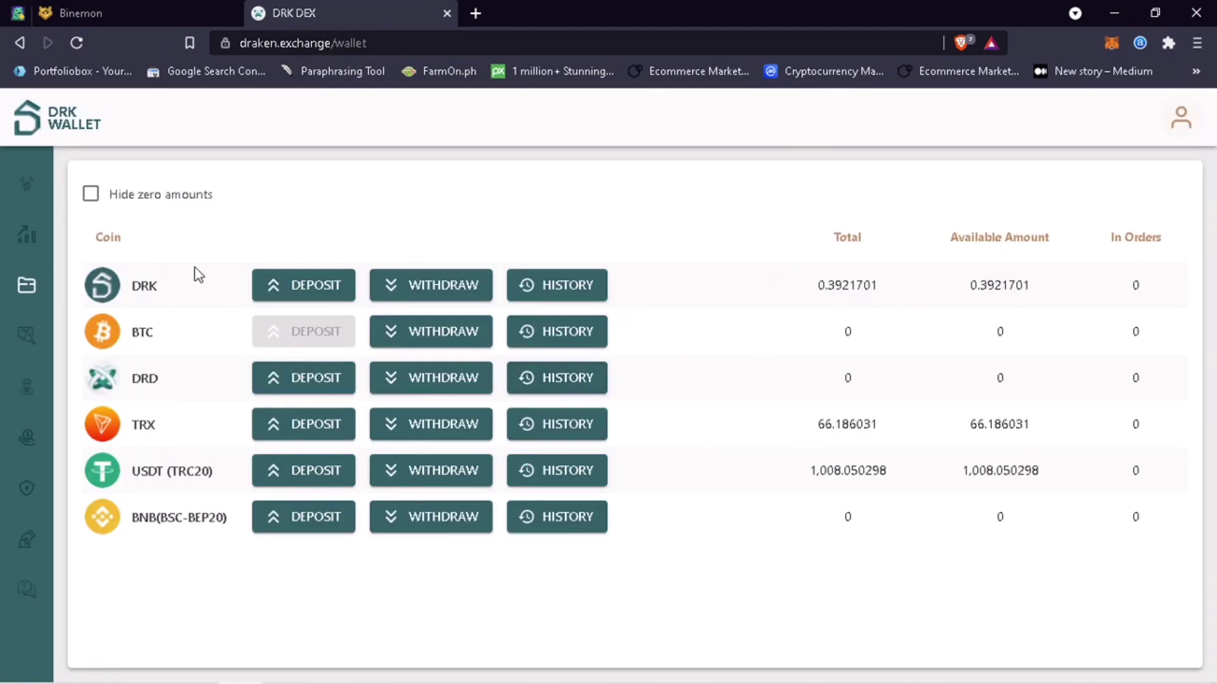
{"action": "left_click", "coordinate": [32, 190]}
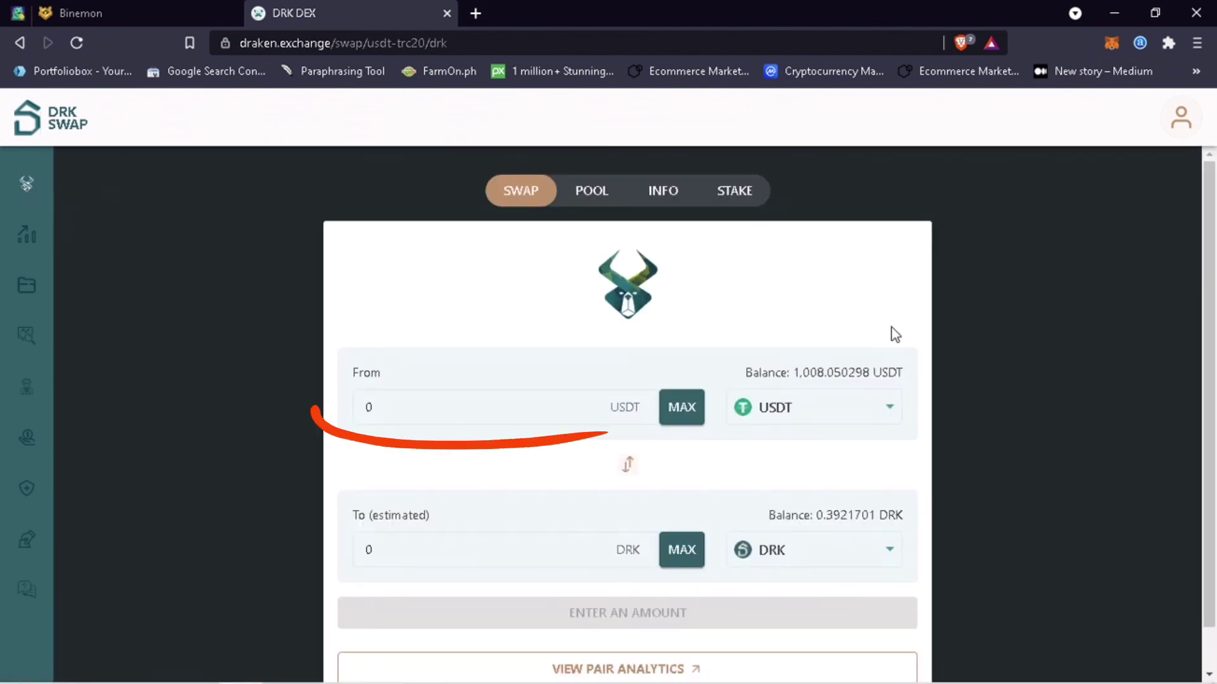
Swap the MAX 1,008.04021749 USDT for DRK and verify the 28,576.6194122 DRK wallet balance.
{"action": "left_click", "coordinate": [681, 407]}
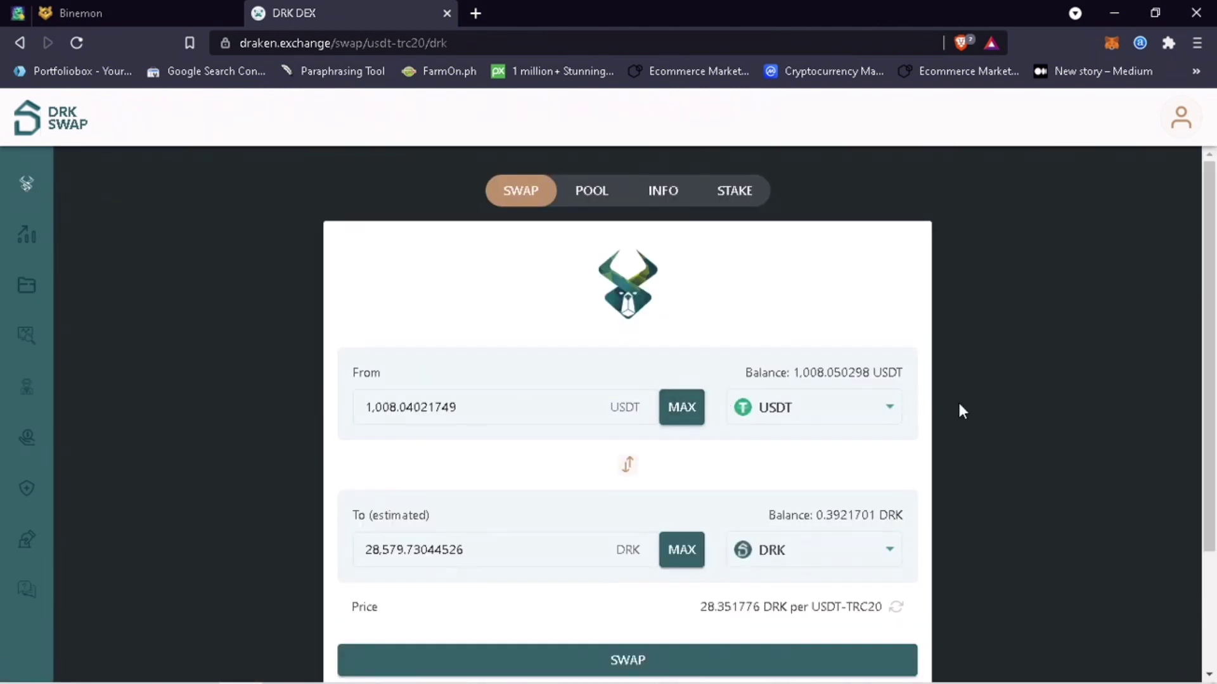
{"action": "scroll", "coordinate": [906, 564], "scroll_direction": "down", "scroll_amount": 3}
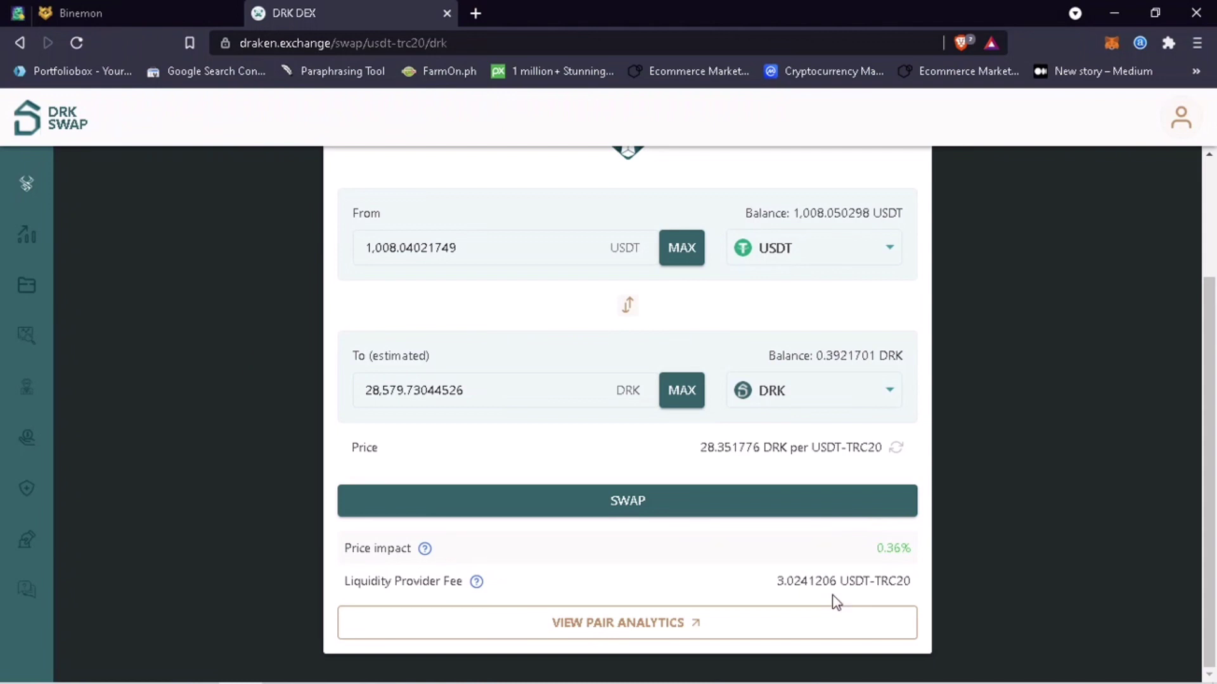
{"action": "left_click", "coordinate": [743, 507]}
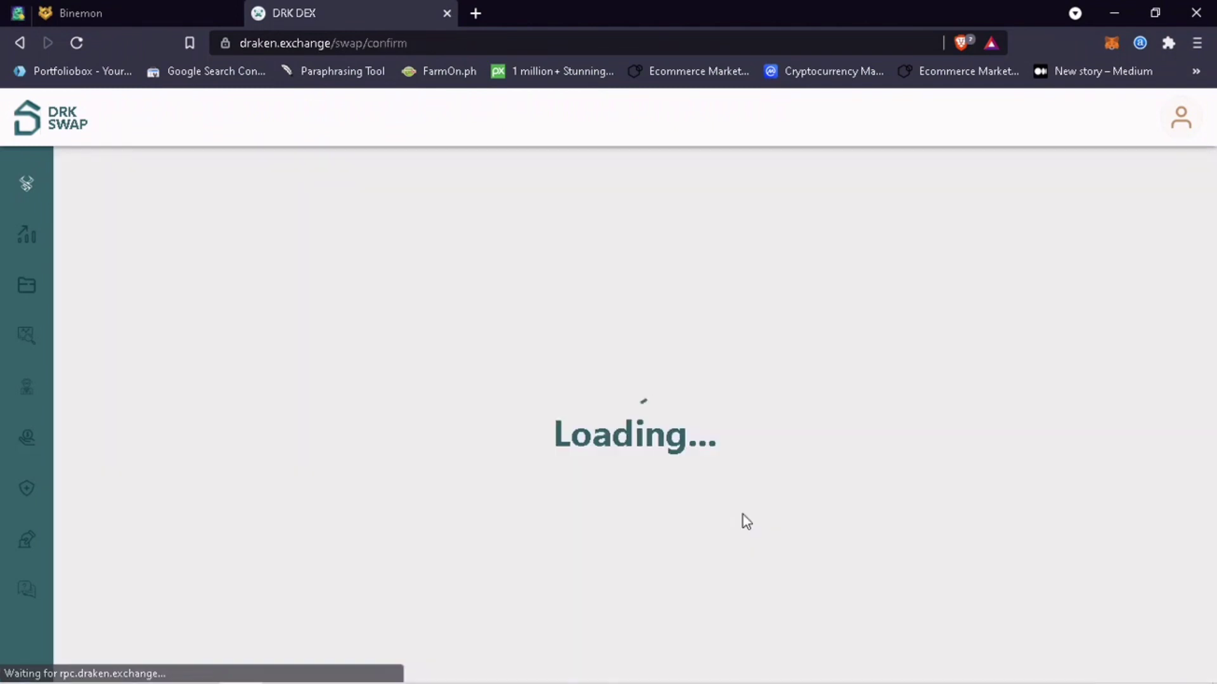
{"action": "scroll", "coordinate": [680, 578], "scroll_direction": "down", "scroll_amount": 2}
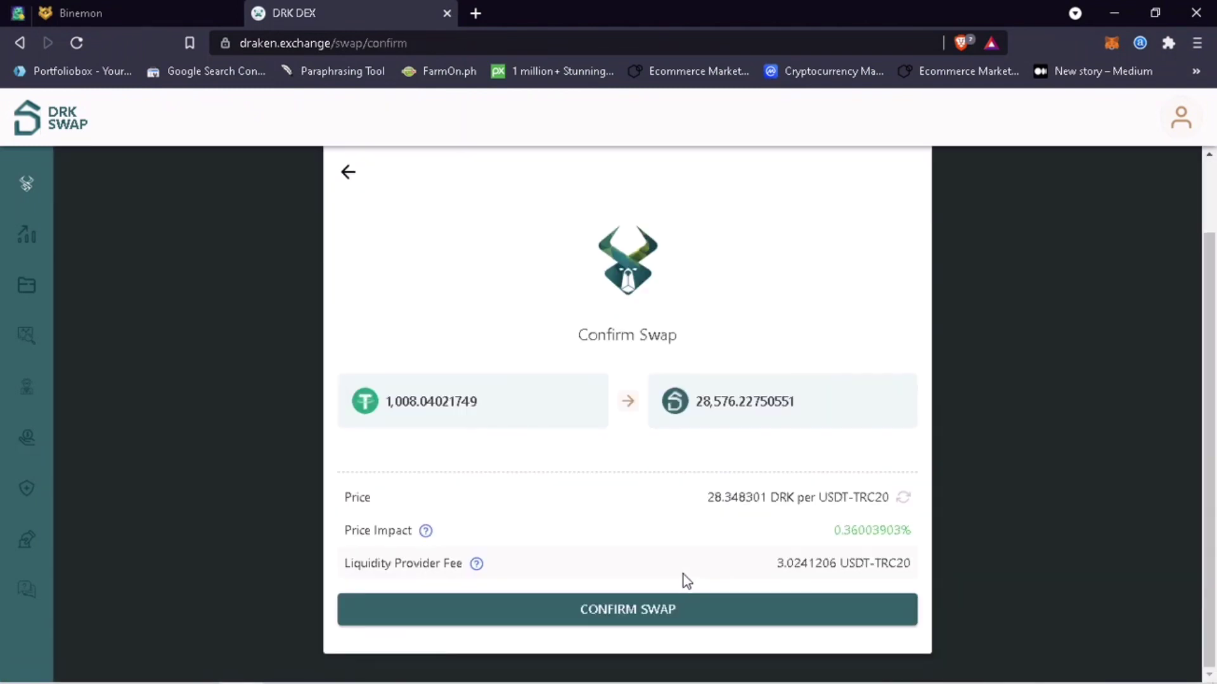
{"action": "left_click", "coordinate": [711, 618]}
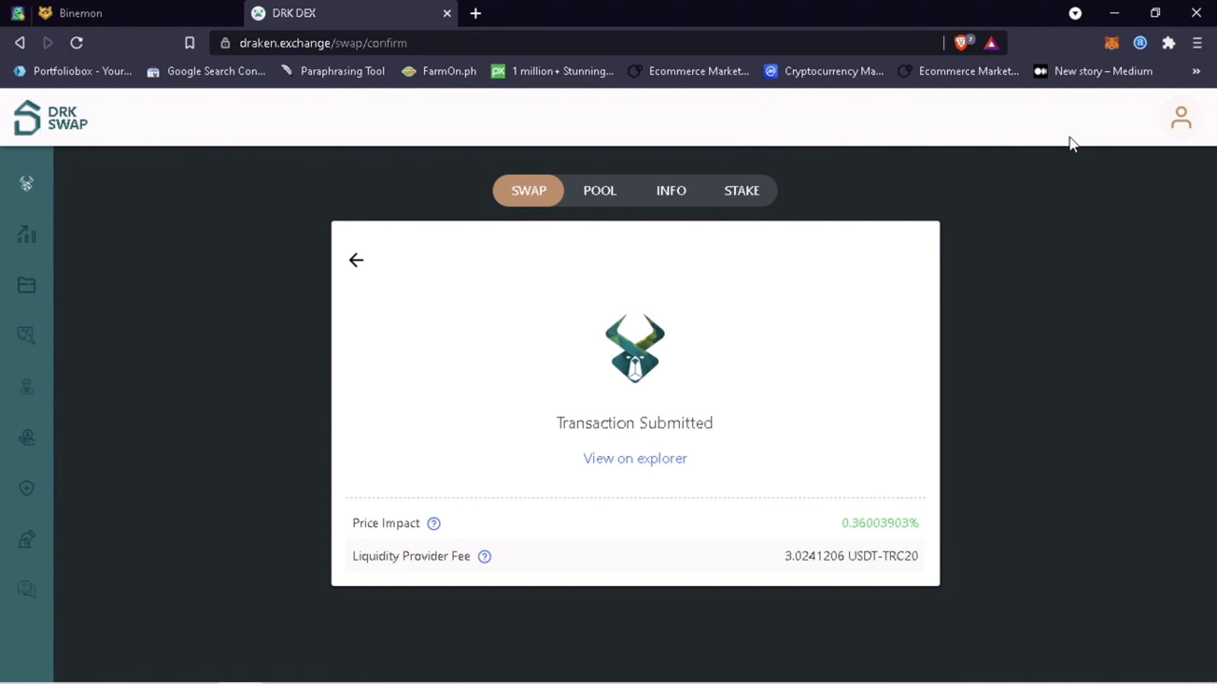
{"action": "left_click", "coordinate": [27, 288]}
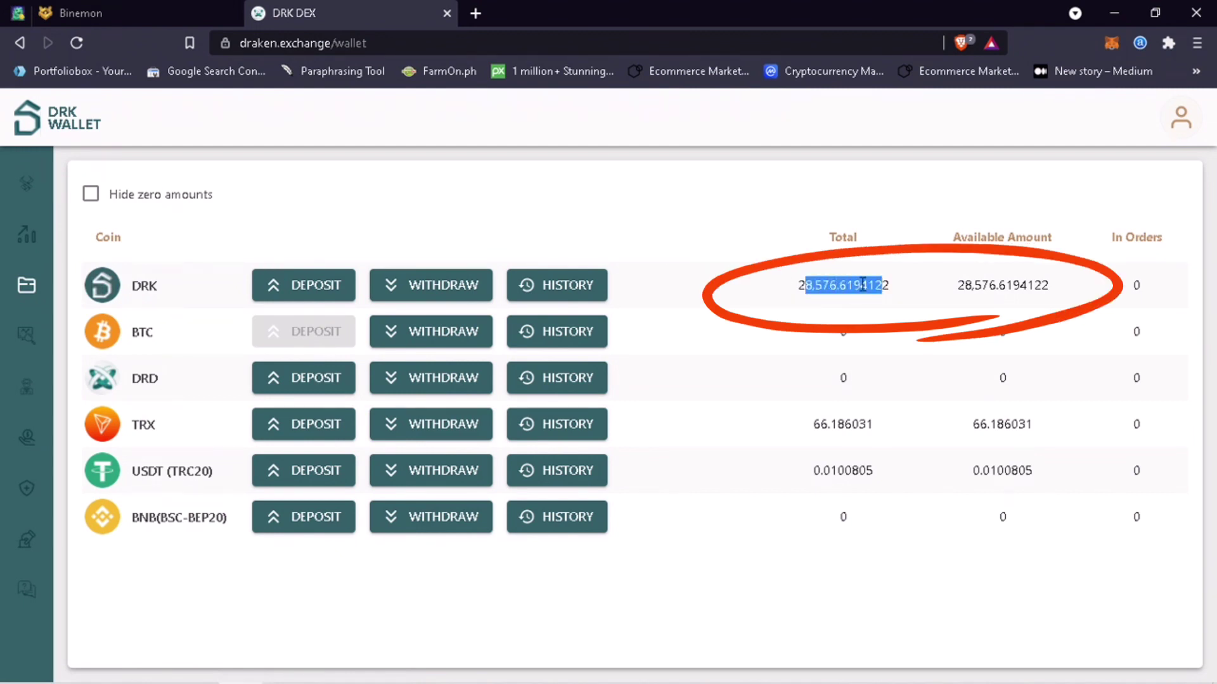
{"action": "left_click", "coordinate": [818, 279]}
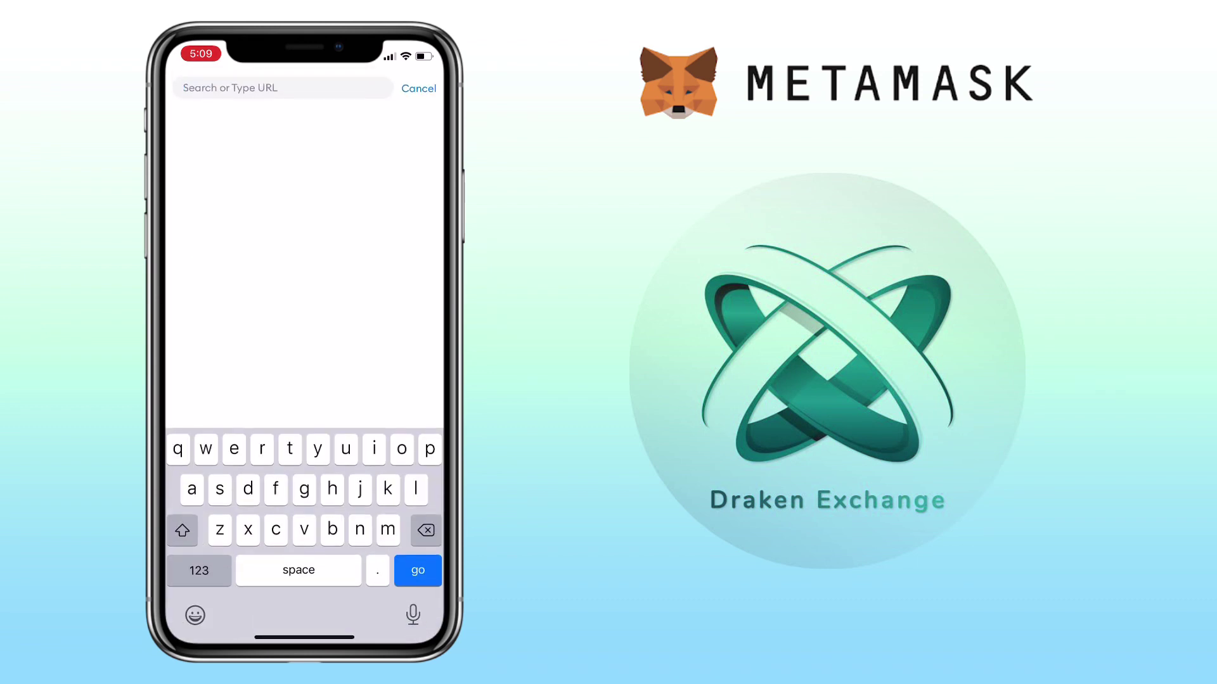
Load draken.exchange in MetaMask Mobile's browser, sign the login message, and open Wallet from the menu.
{"action": "type", "text": "en.e"}
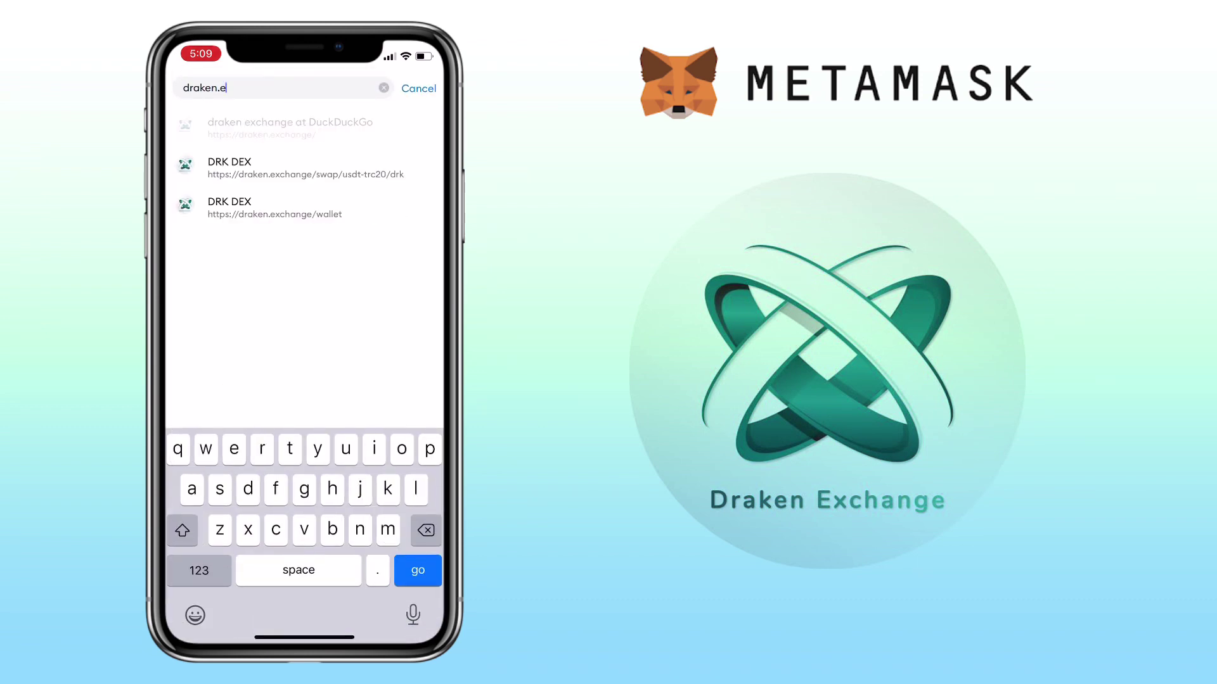
{"action": "key", "text": "Return"}
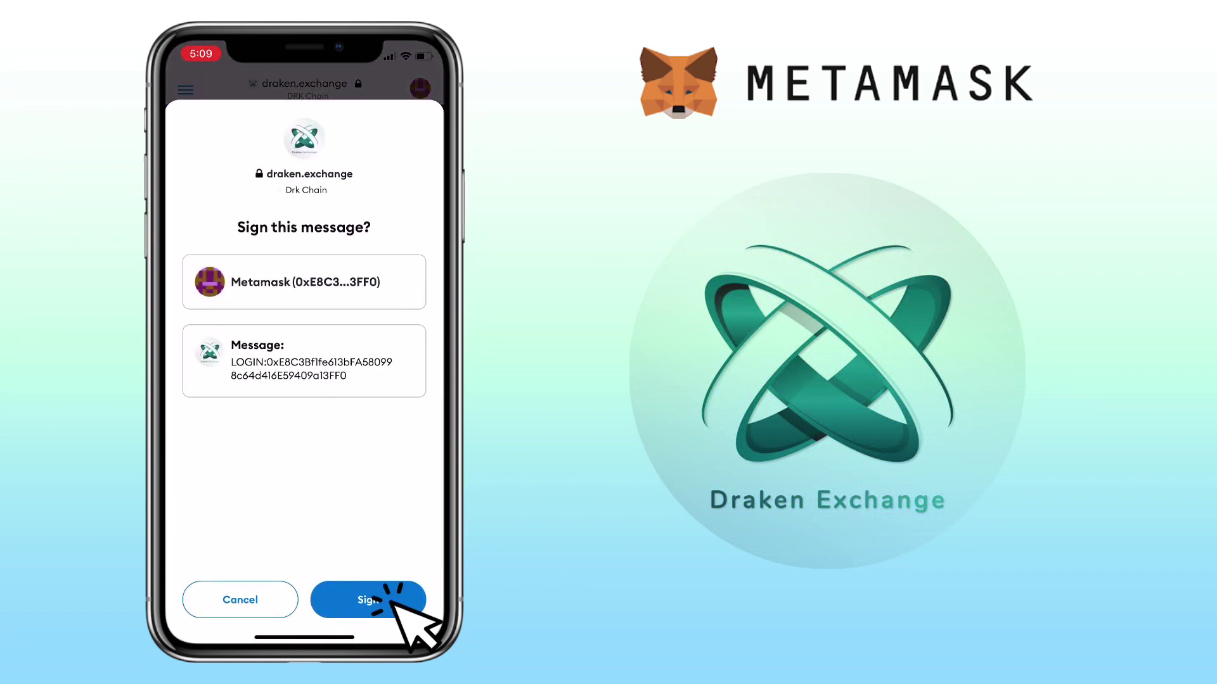
{"action": "left_click", "coordinate": [380, 595]}
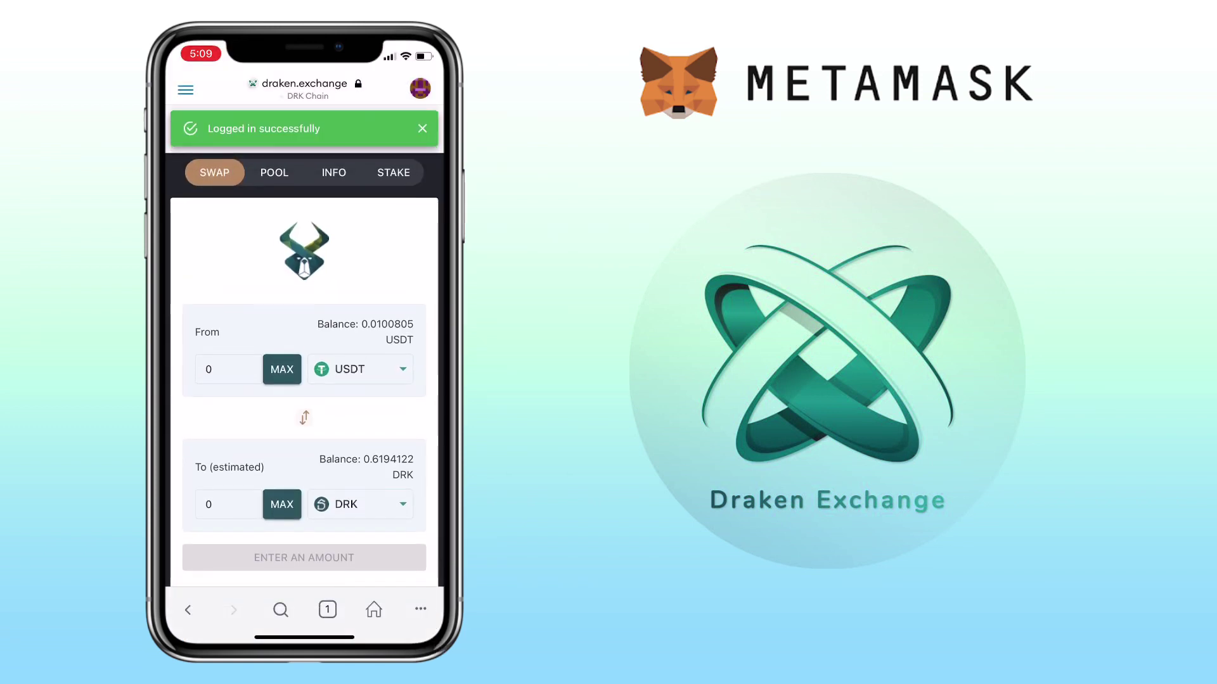
{"action": "left_click", "coordinate": [422, 127]}
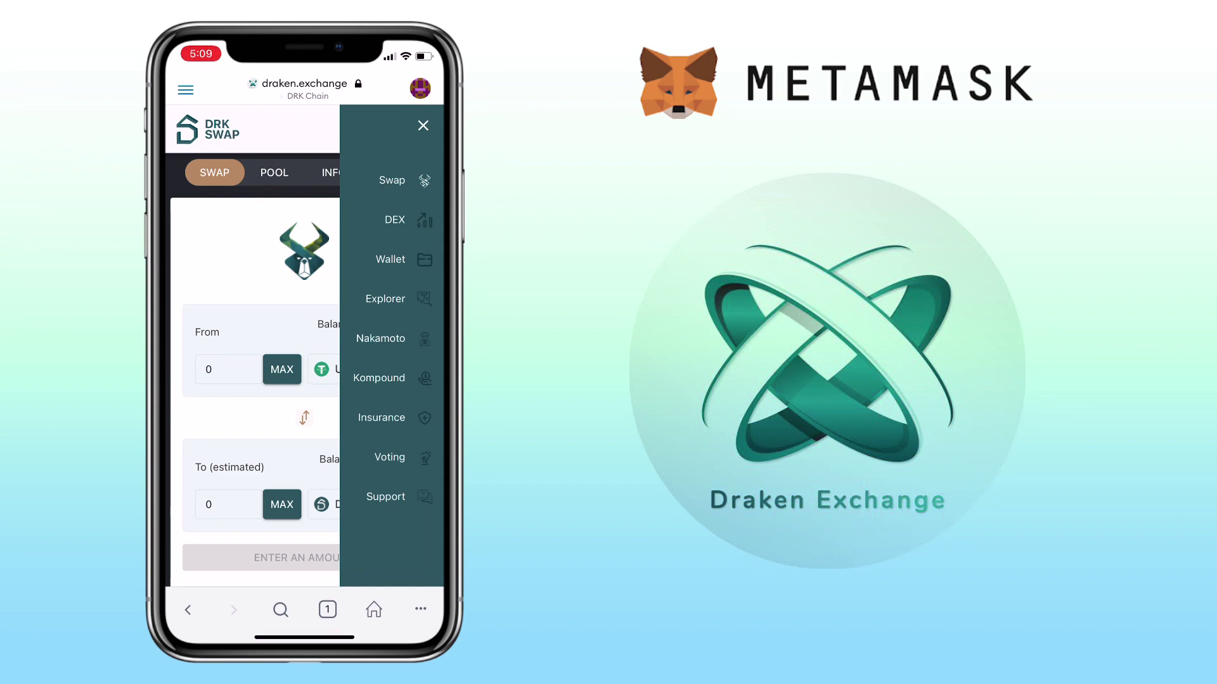
{"action": "left_click", "coordinate": [415, 257]}
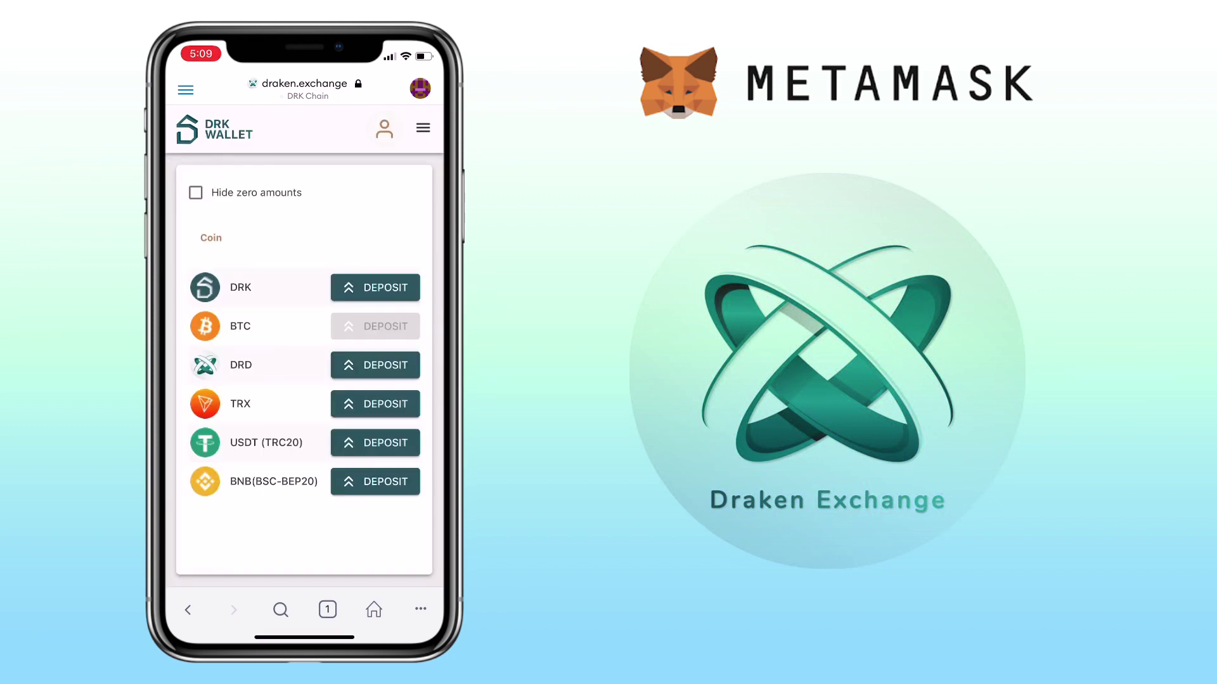
{"action": "scroll", "coordinate": [304, 385], "scroll_direction": "right", "scroll_amount": 5}
Withdraw DRK to the pasted MetaMask wallet address as receiver and send the transaction.
{"action": "left_click", "coordinate": [331, 287]}
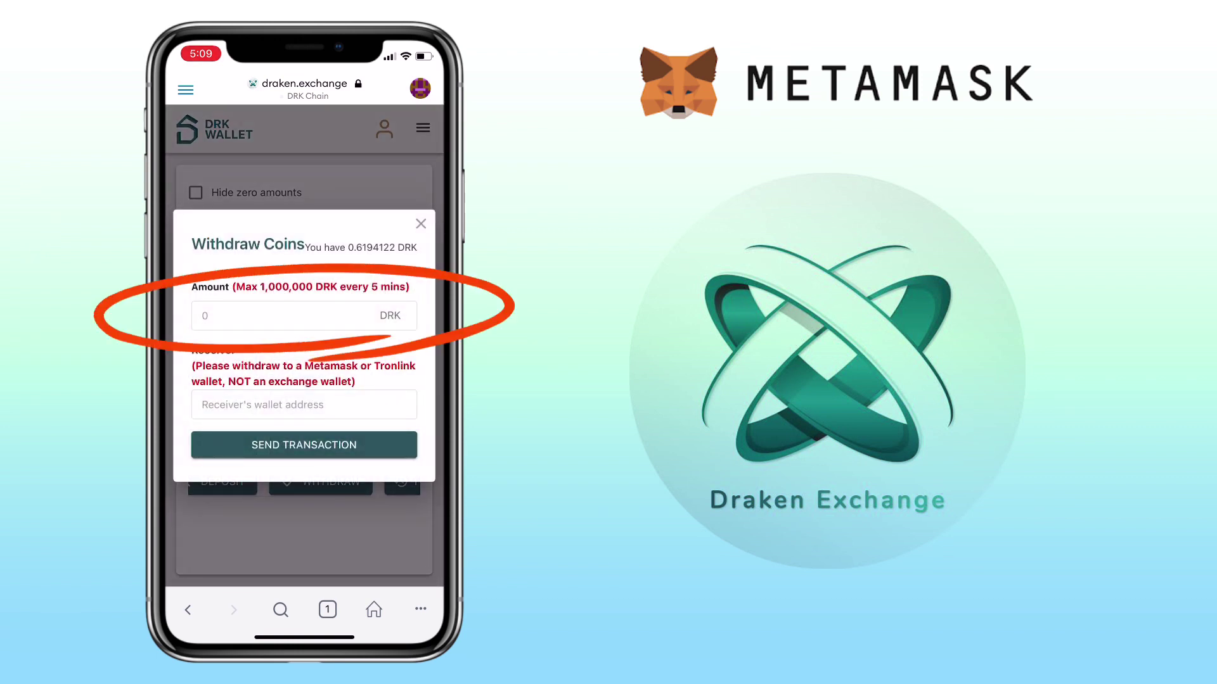
{"action": "left_click", "coordinate": [304, 404]}
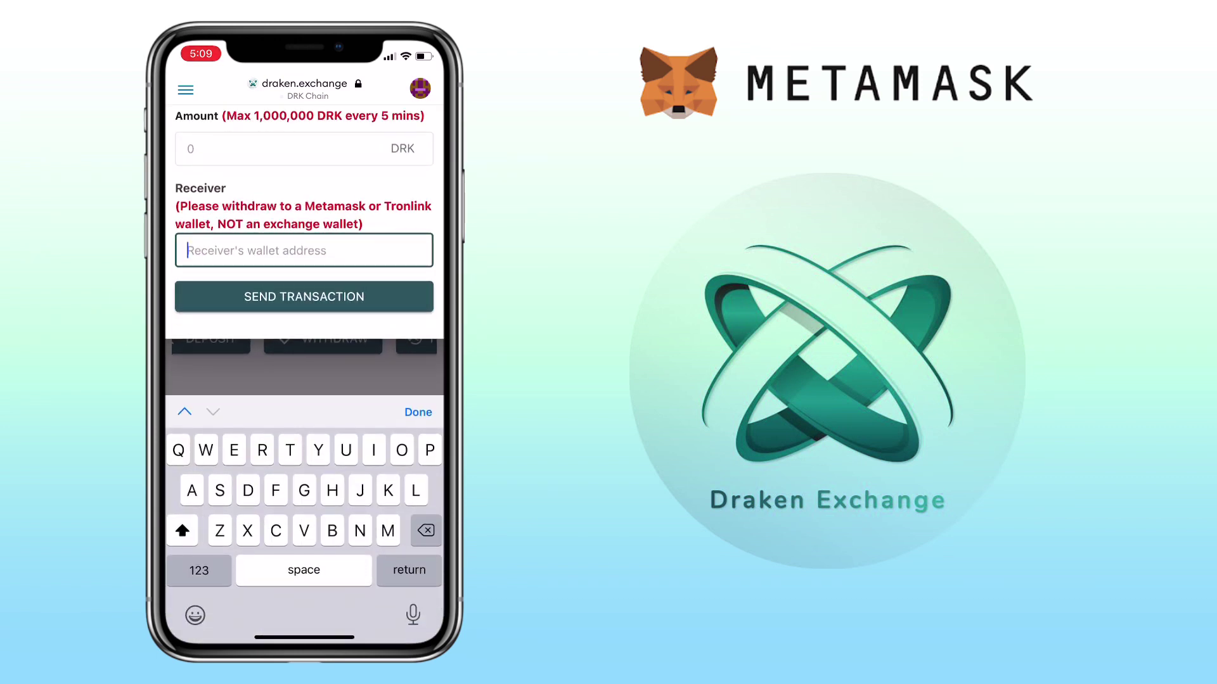
{"action": "left_click", "coordinate": [190, 250]}
{"action": "left_click", "coordinate": [198, 215]}
{"action": "left_click", "coordinate": [419, 412]}
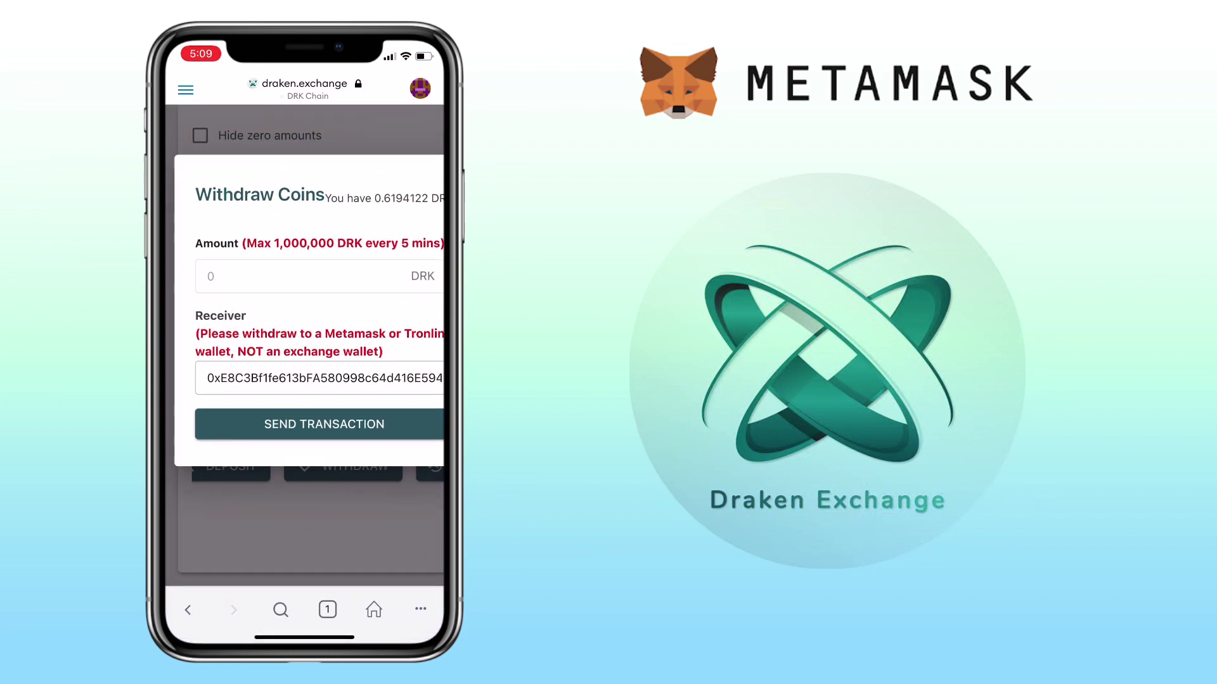
{"action": "left_click", "coordinate": [349, 444]}
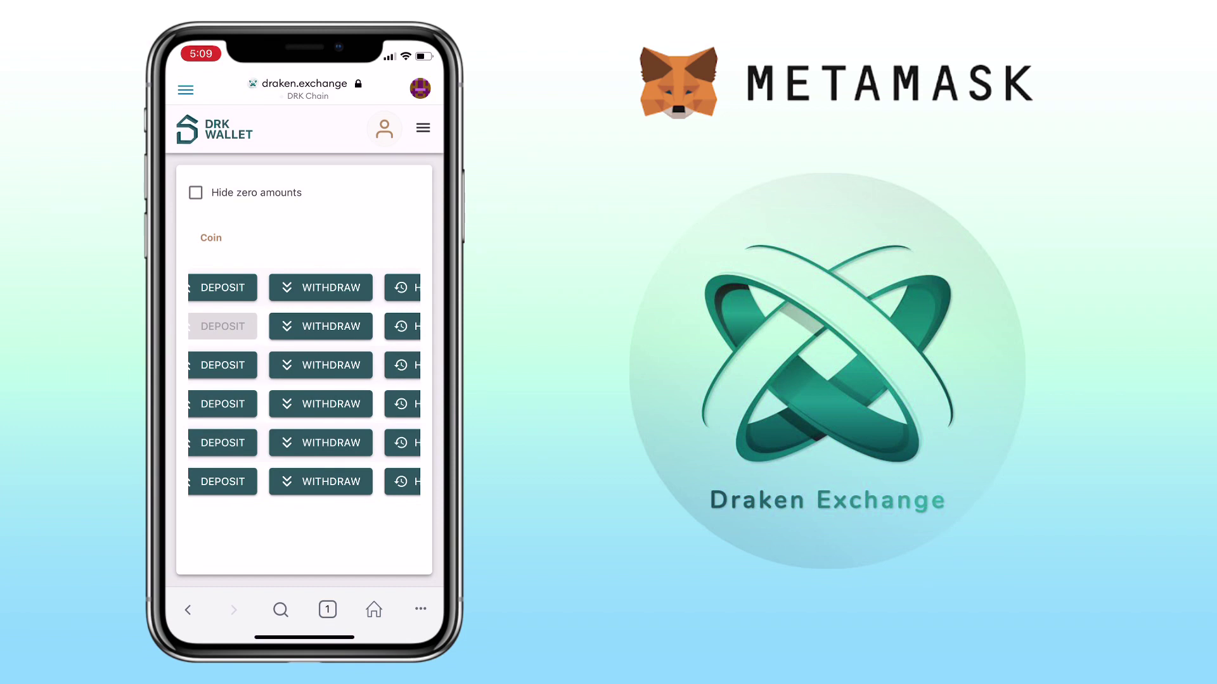
Return via the site menu to the DRK Swap page for USDT to DRK.
{"action": "scroll", "coordinate": [304, 384], "scroll_direction": "left", "scroll_amount": 5}
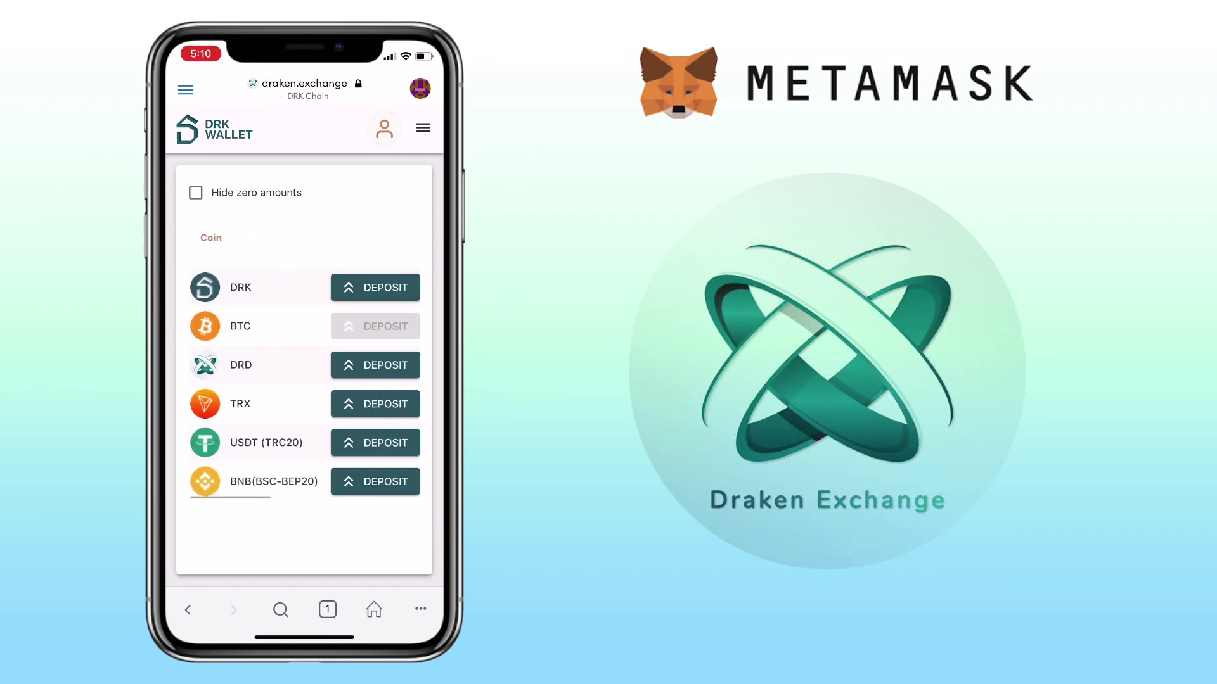
{"action": "left_click", "coordinate": [423, 128]}
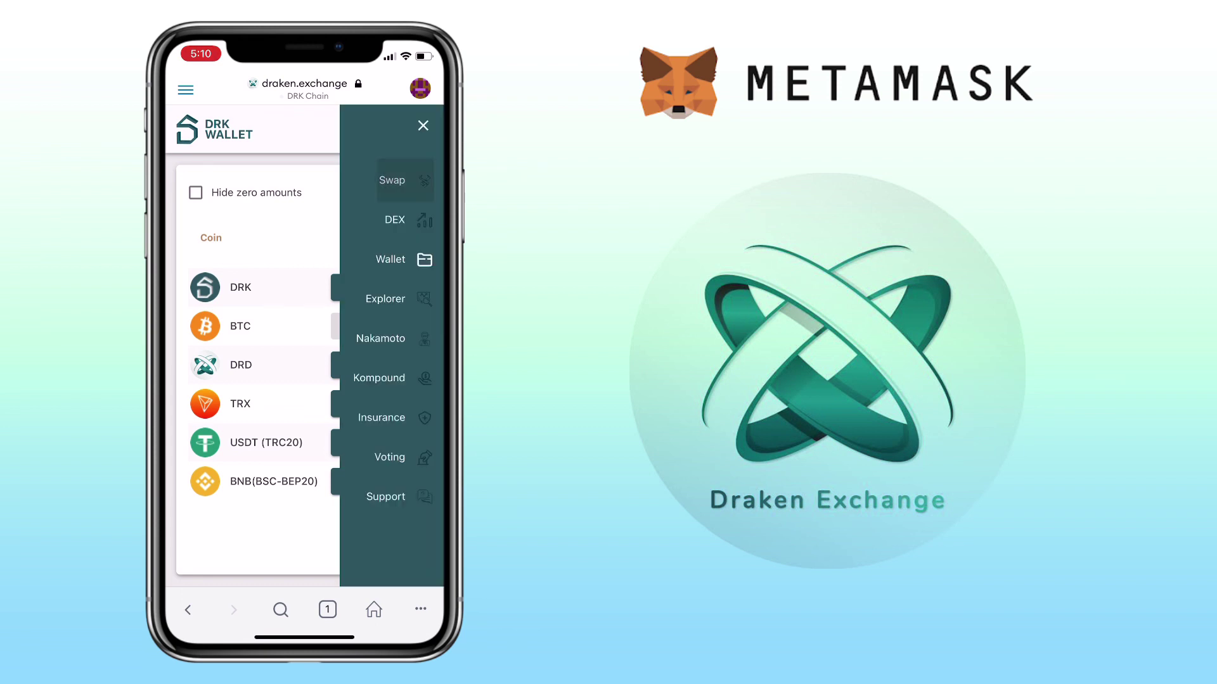
{"action": "left_click", "coordinate": [402, 179]}
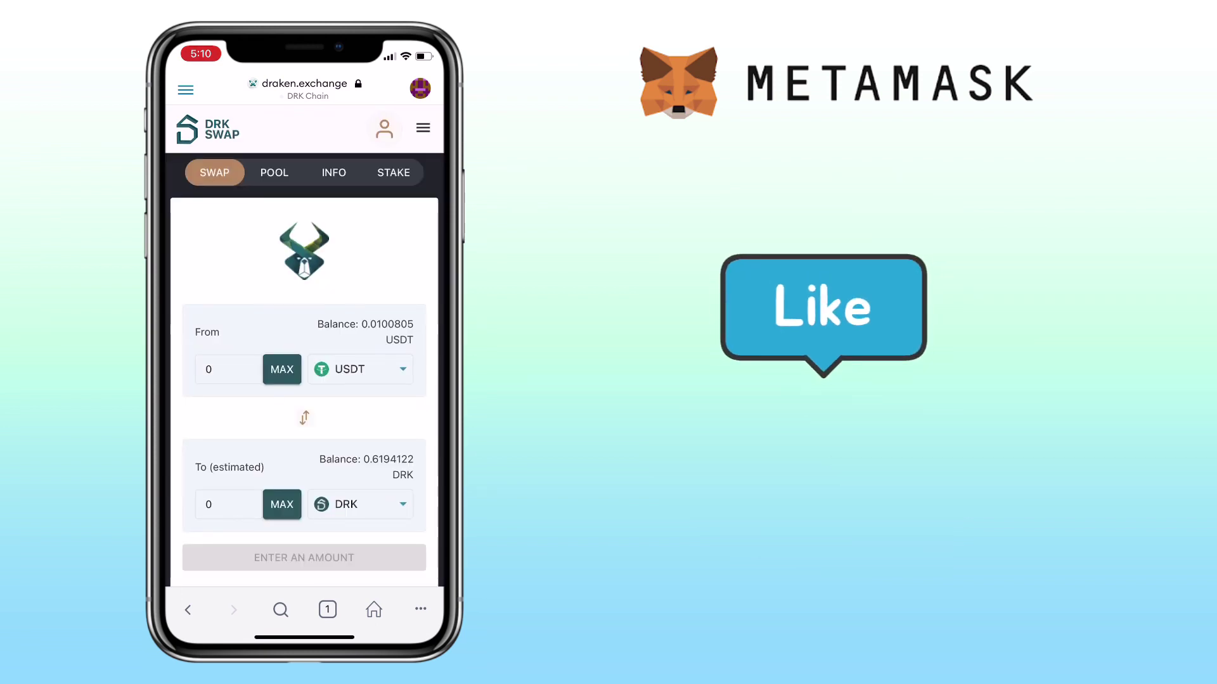